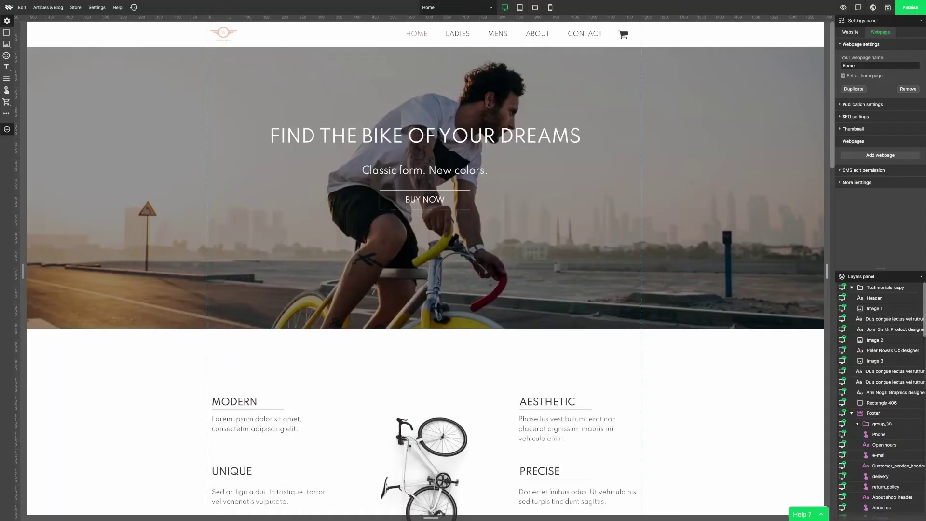
# Scroll the Home page past the hero and features to the testimonials section
pyautogui.scroll(-10, 719, 253)
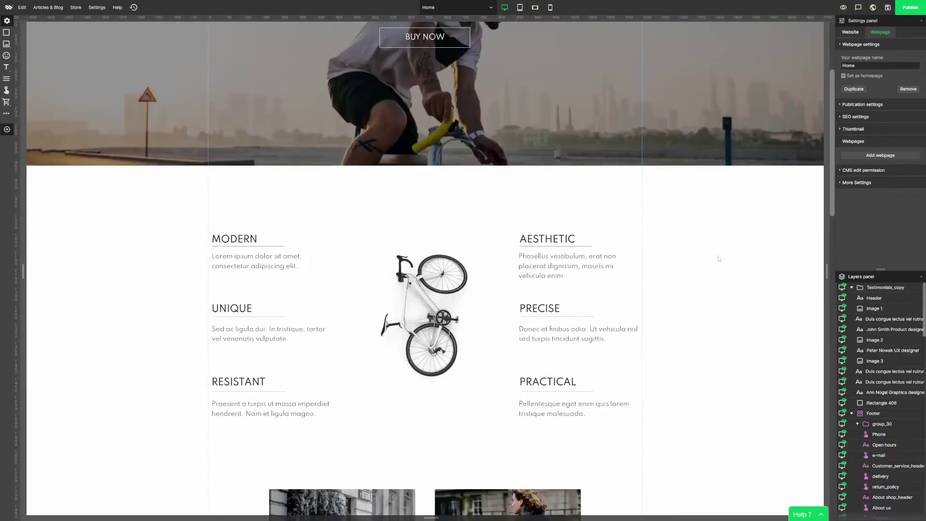
pyautogui.scroll(-5, 726, 260)
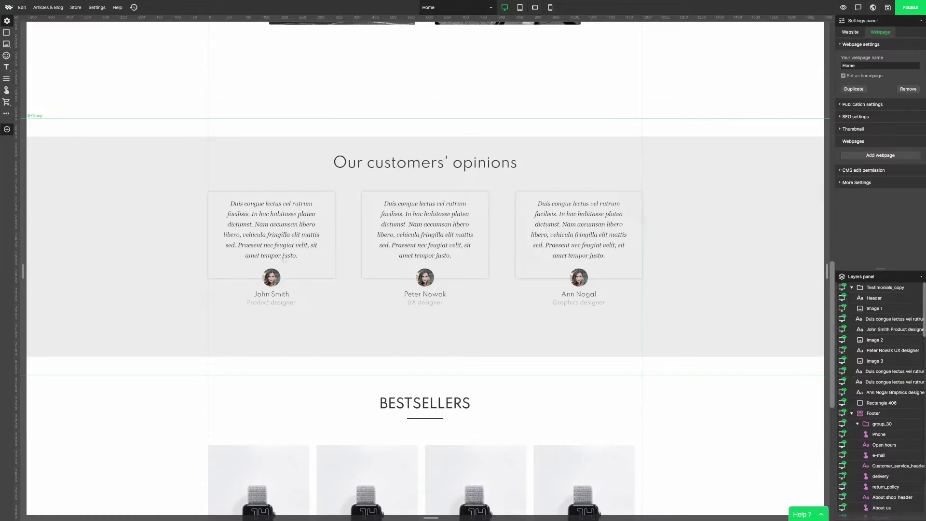
# Group John Smith's avatar photo, quote and name into one group
pyautogui.click(281, 259)
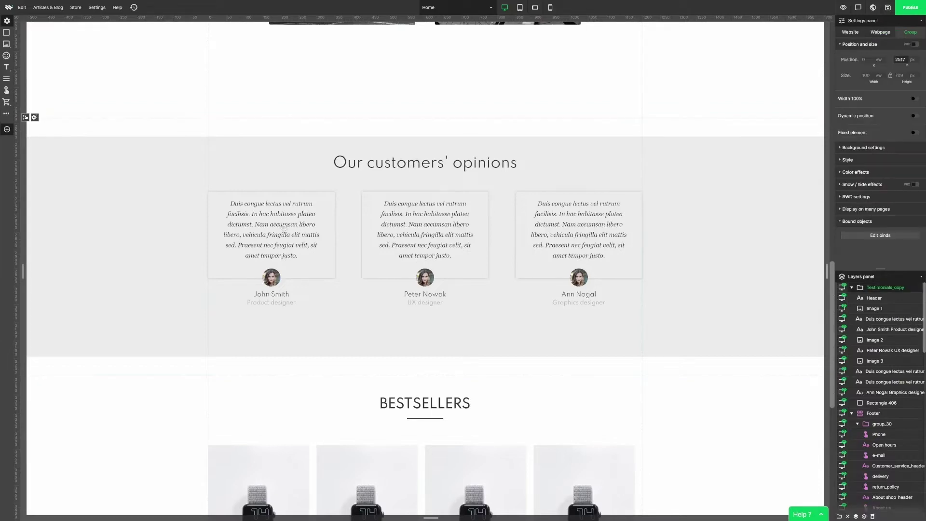
pyautogui.click(272, 278)
pyautogui.click(272, 300)
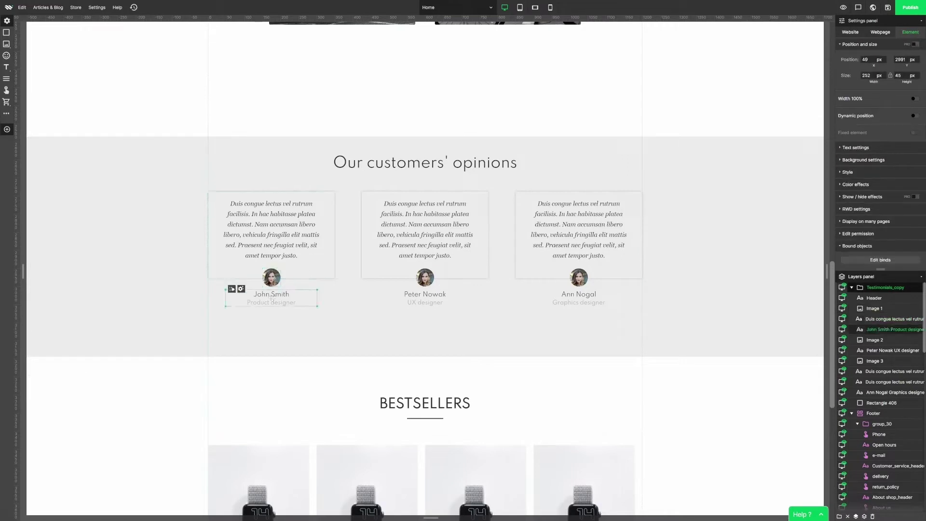
pyautogui.keyDown('shift'); pyautogui.click(272, 279); pyautogui.keyUp('shift')
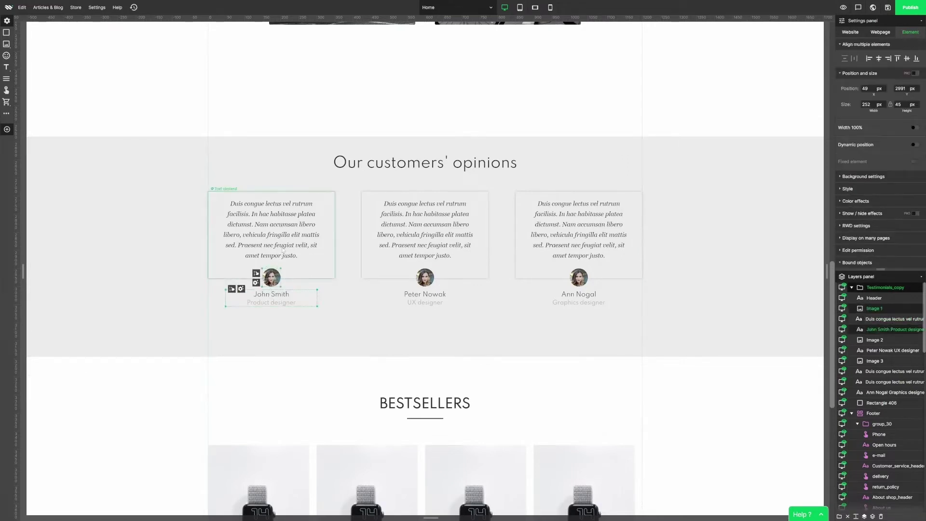
pyautogui.keyDown('shift'); pyautogui.click(271, 236); pyautogui.keyUp('shift')
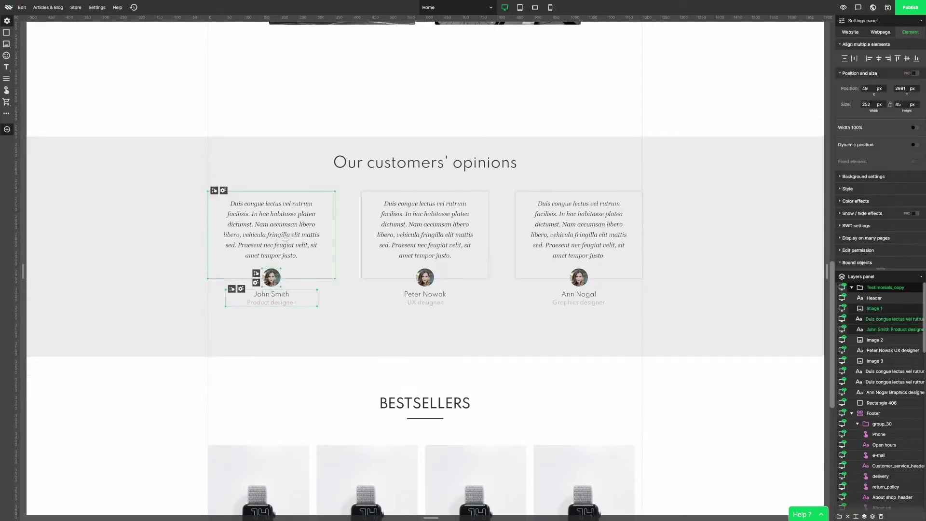
pyautogui.click(839, 517)
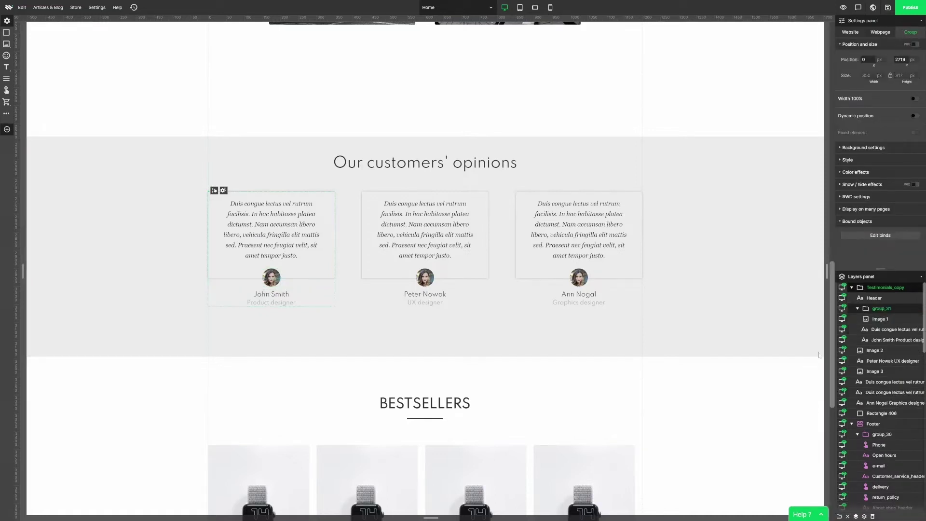
# Give the John Smith group a Fly in, From top animation on show
pyautogui.click(846, 185)
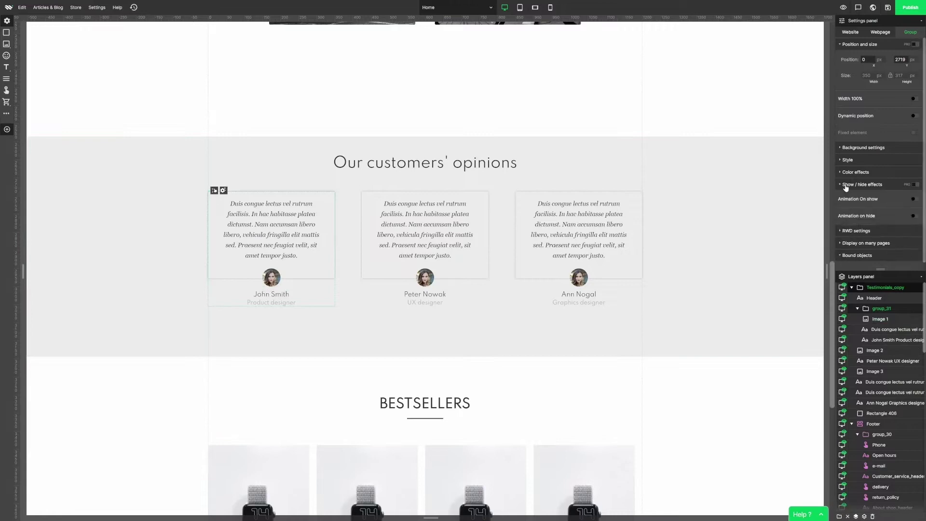
pyautogui.click(914, 200)
pyautogui.click(449, 232)
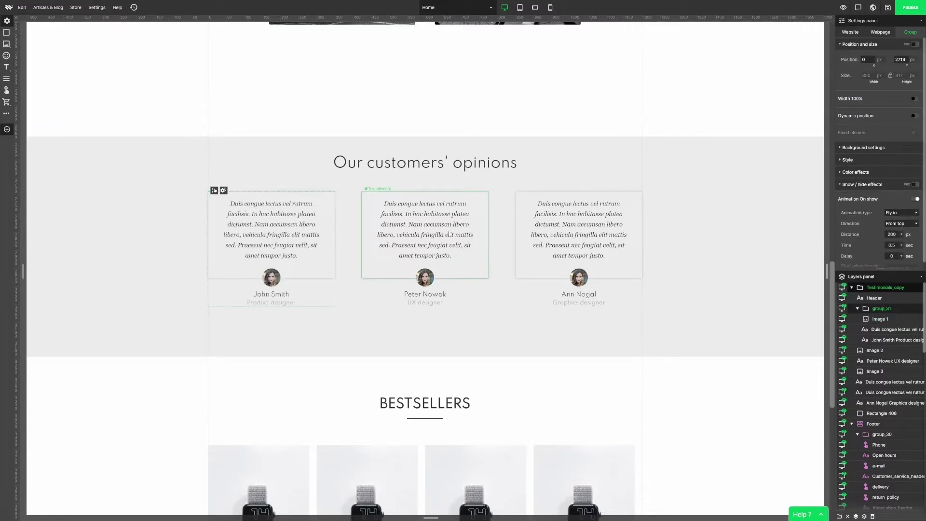
pyautogui.keyDown('shift'); pyautogui.click(426, 278); pyautogui.keyUp('shift')
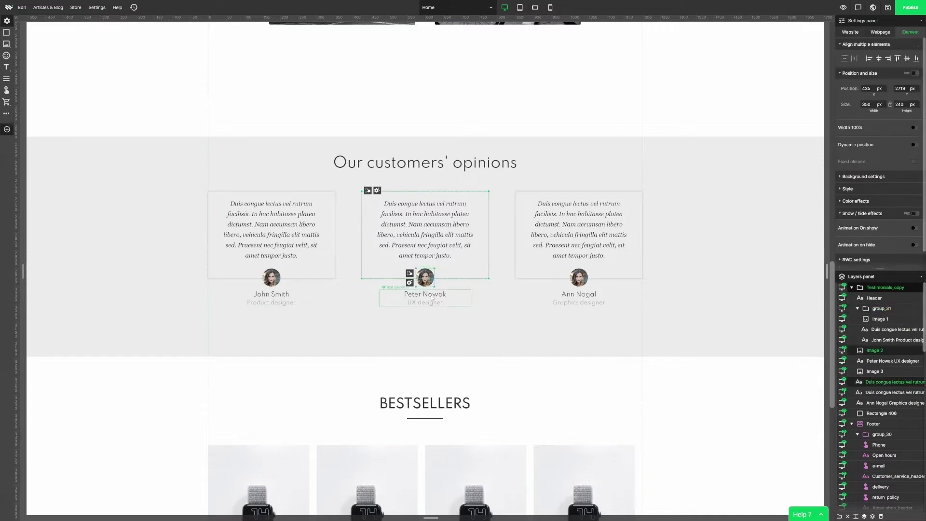
pyautogui.keyDown('shift'); pyautogui.click(425, 295); pyautogui.keyUp('shift')
pyautogui.click(841, 516)
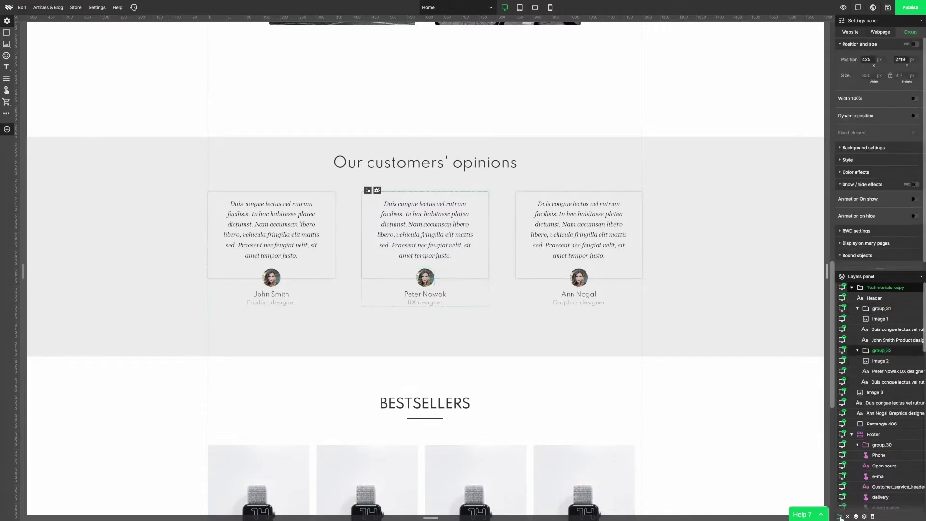
pyautogui.click(913, 200)
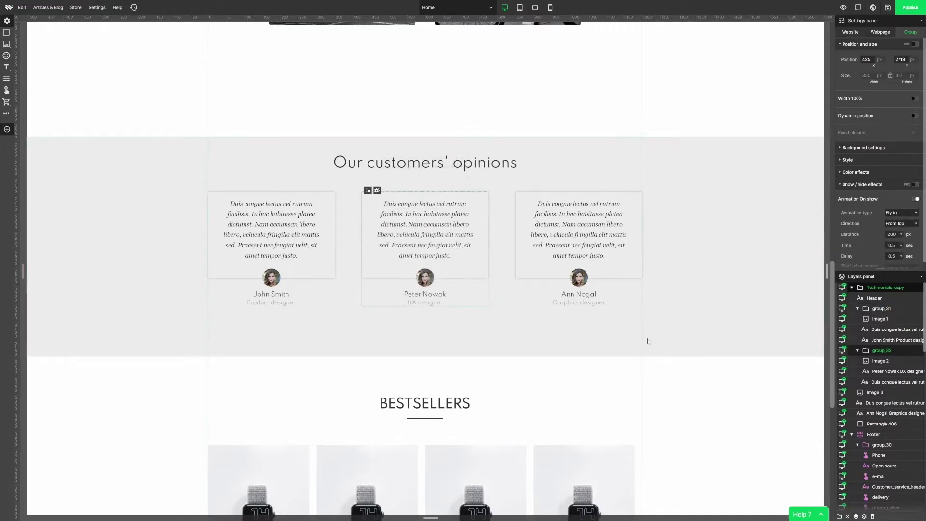
pyautogui.click(571, 229)
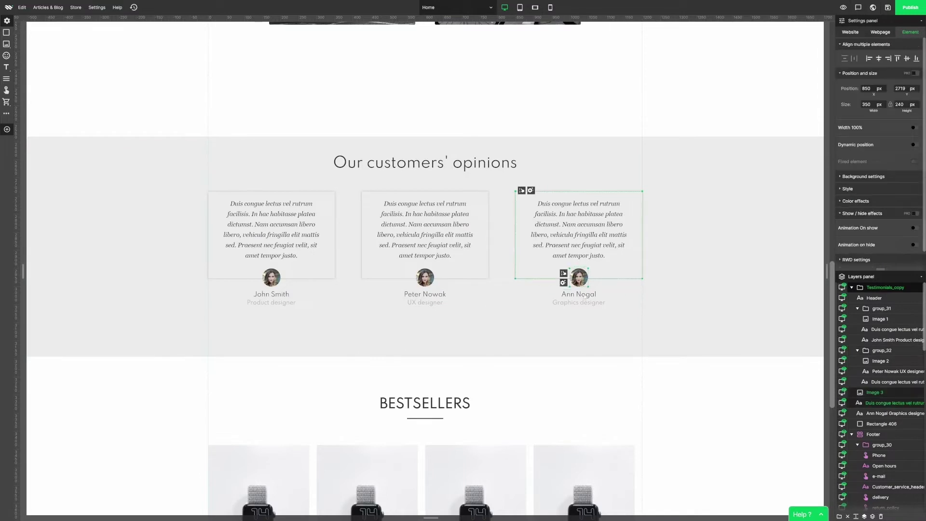
pyautogui.click(840, 517)
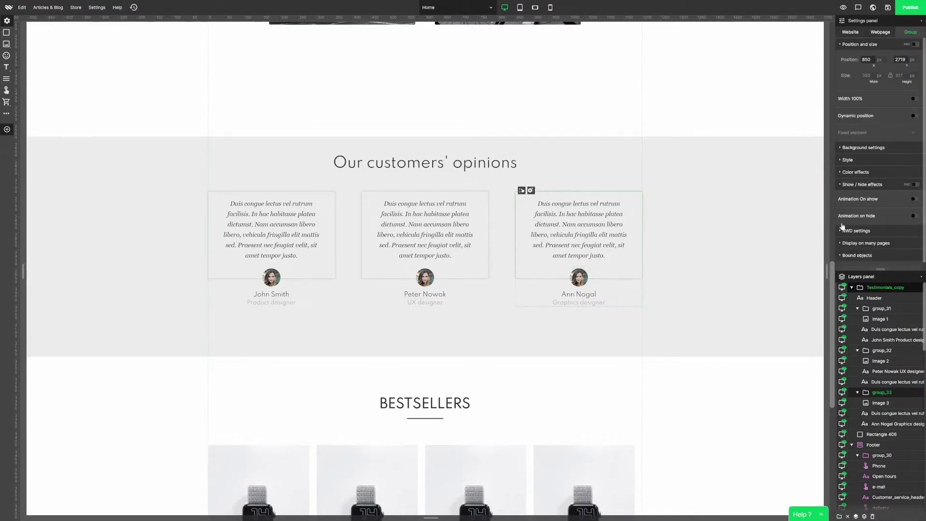
pyautogui.click(913, 200)
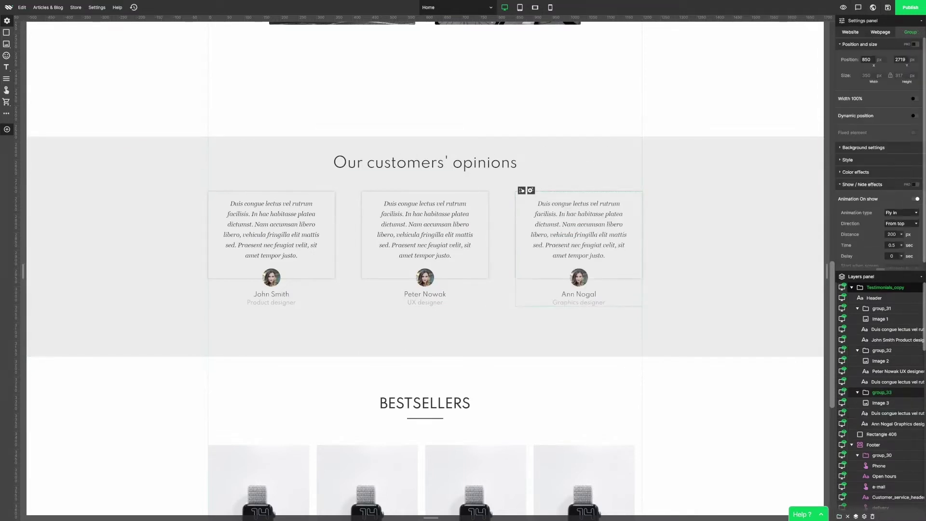
pyautogui.doubleClick(899, 261)
pyautogui.press('BackSpace')
# Preview the Home page to see the three animated testimonial cards
pyautogui.click(844, 7)
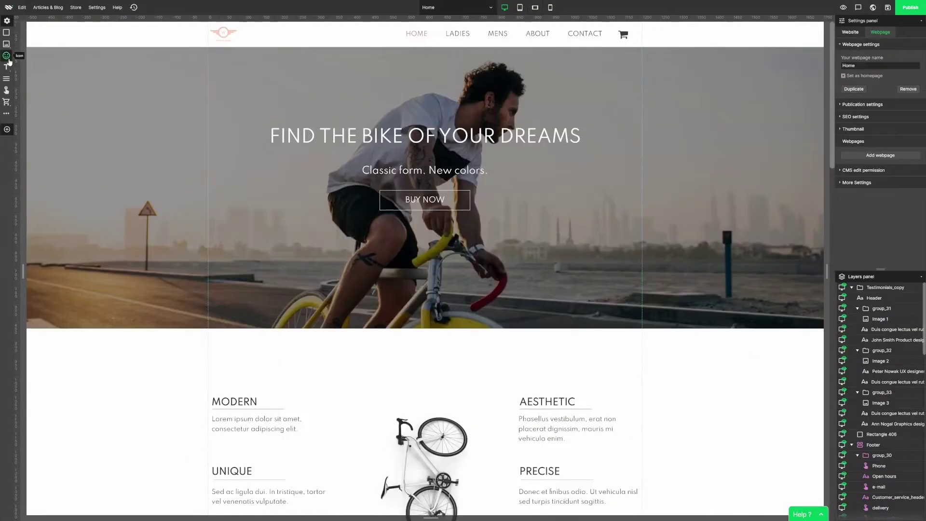
# Add Facebook and Instagram icons from the Icon Bank, stacked on the hero's left edge
pyautogui.click(7, 55)
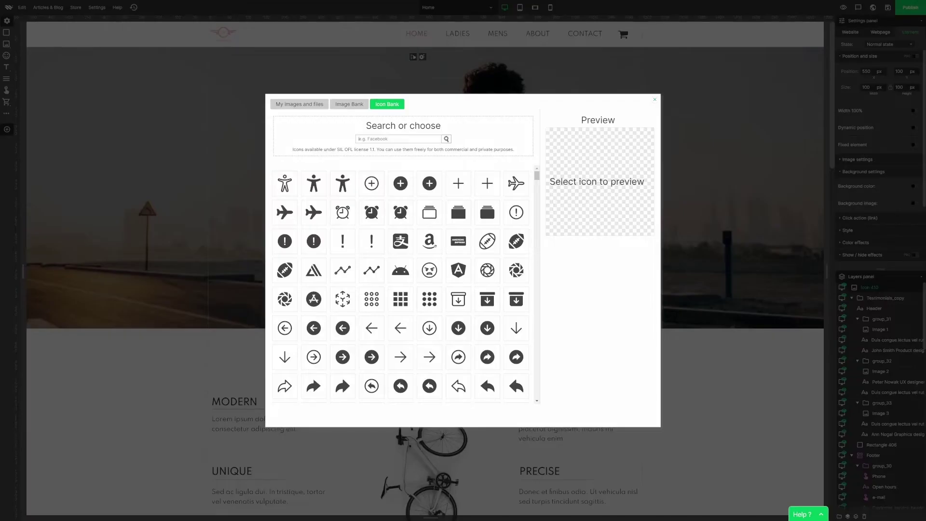
pyautogui.write('facebook')
pyautogui.click(401, 182)
pyautogui.click(401, 183)
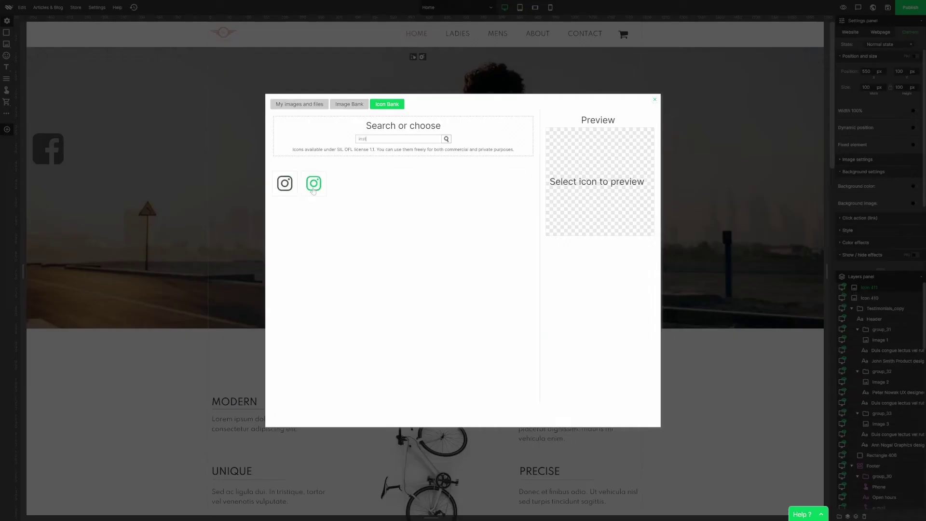
pyautogui.click(313, 182)
pyautogui.click(598, 259)
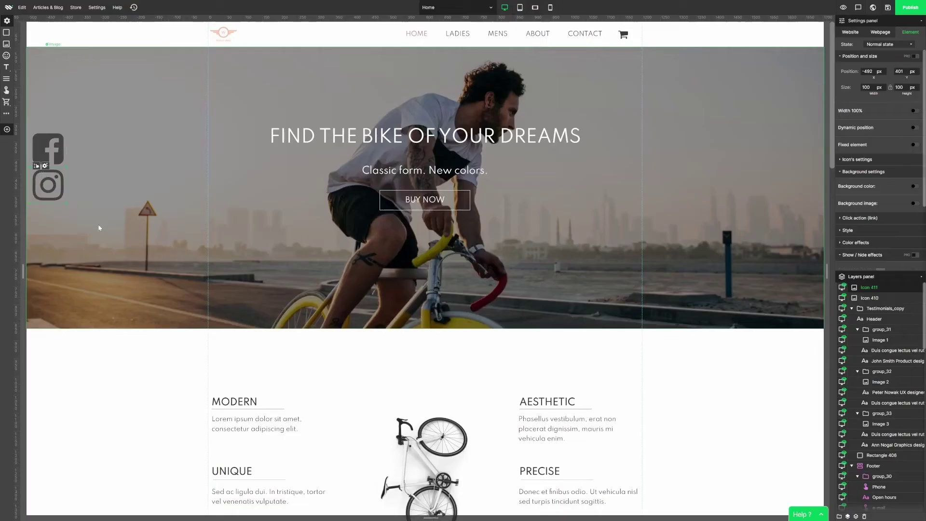
# Set both social icons to 40 px width and group them together
pyautogui.keyDown('shift'); pyautogui.click(48, 150); pyautogui.keyUp('shift')
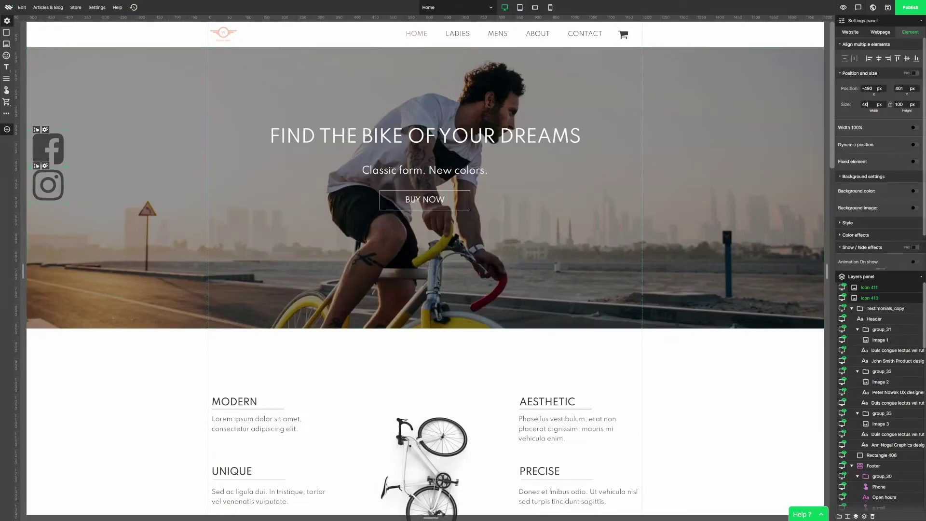
pyautogui.write('40')
pyautogui.press('Return')
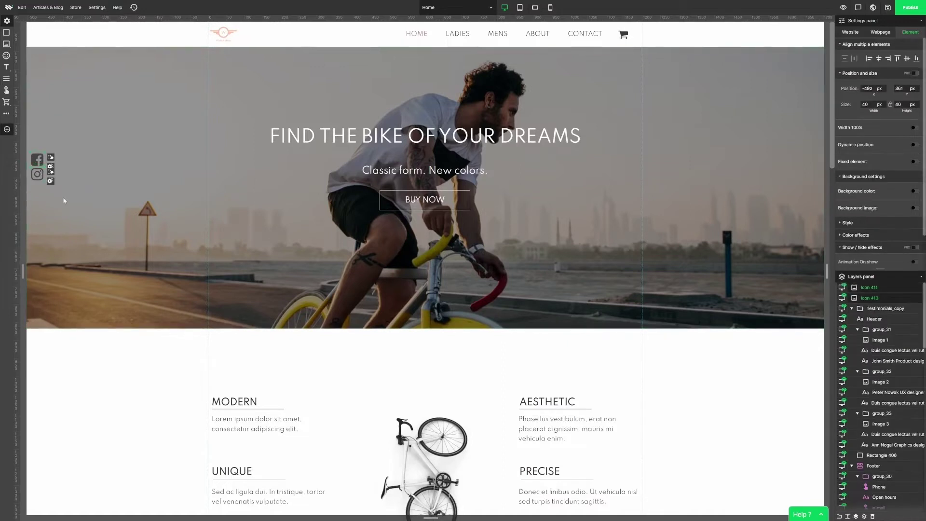
pyautogui.click(839, 516)
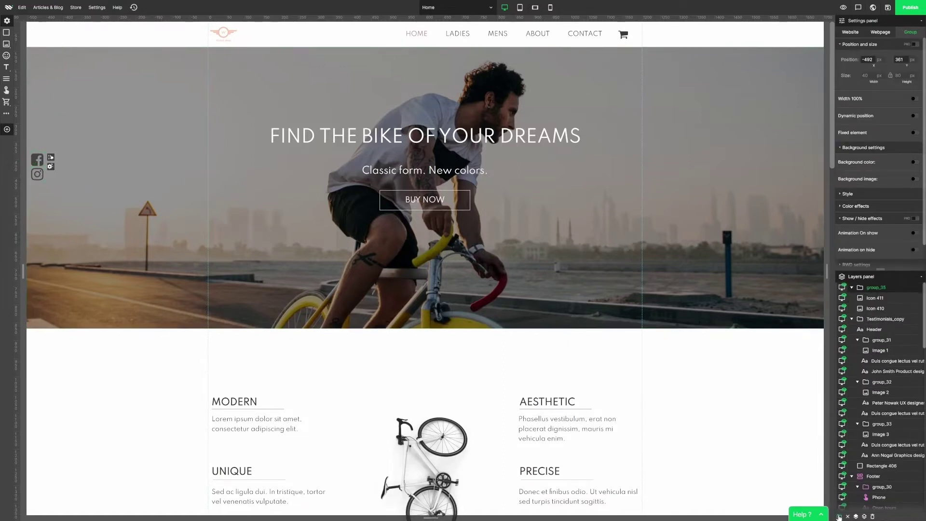
# Give the social icon group a light grey background color
pyautogui.click(915, 164)
pyautogui.click(865, 176)
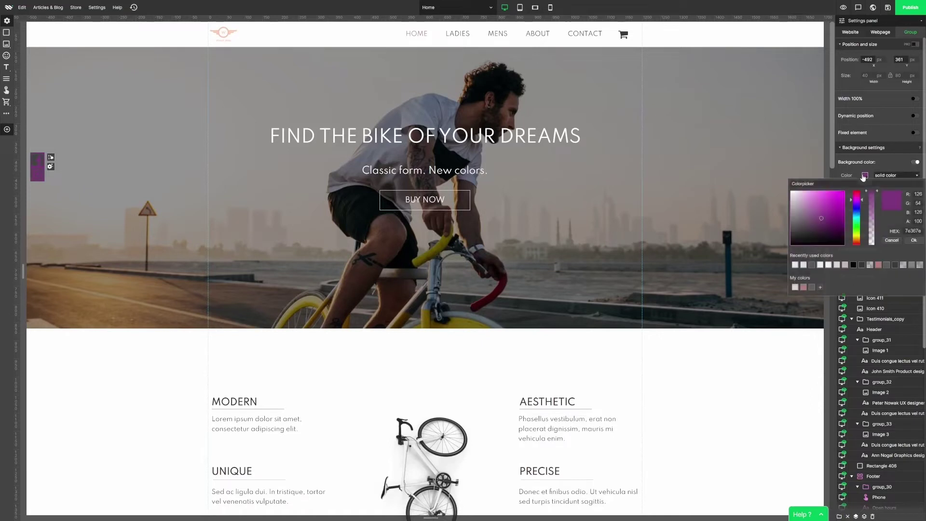
pyautogui.click(795, 265)
pyautogui.click(913, 241)
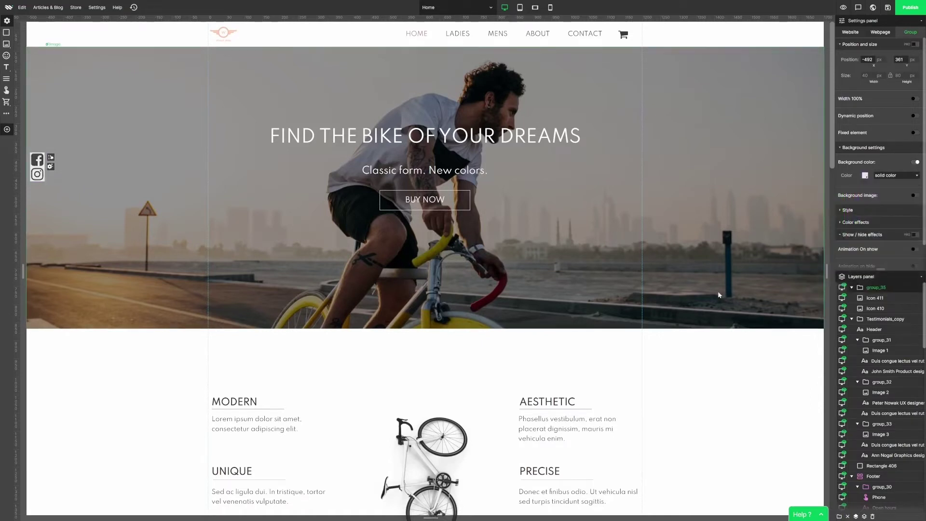
pyautogui.click(840, 149)
# Fix the icon group to the left edge with dynamic position, testing by scrolling and narrowing the canvas
pyautogui.click(914, 132)
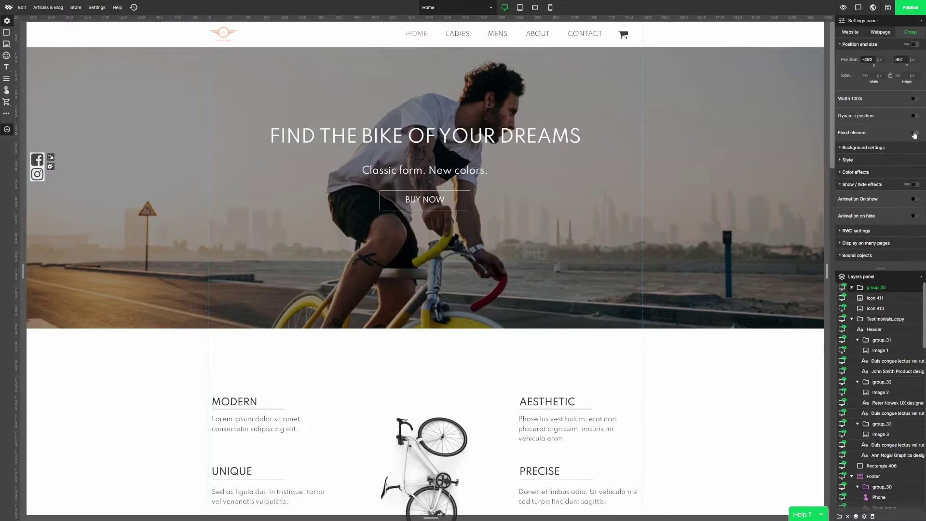
pyautogui.click(915, 115)
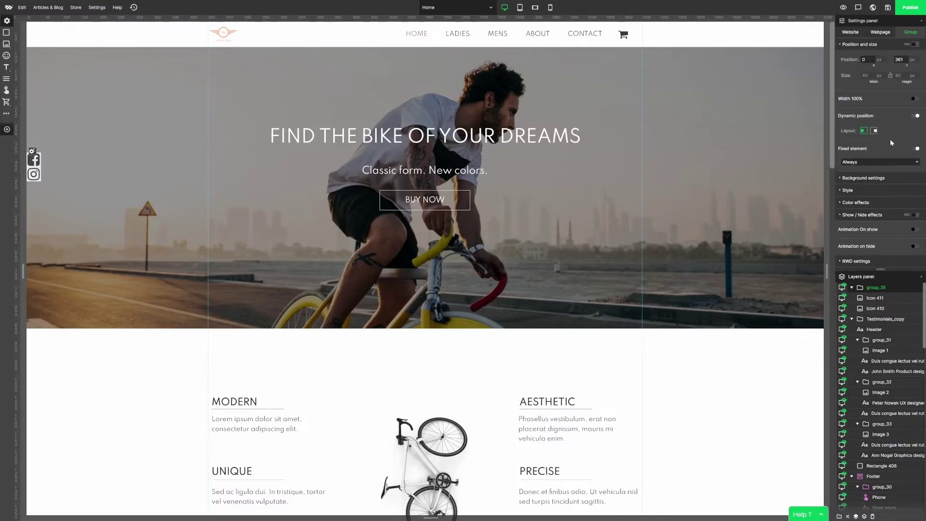
pyautogui.scroll(-5, 385, 136)
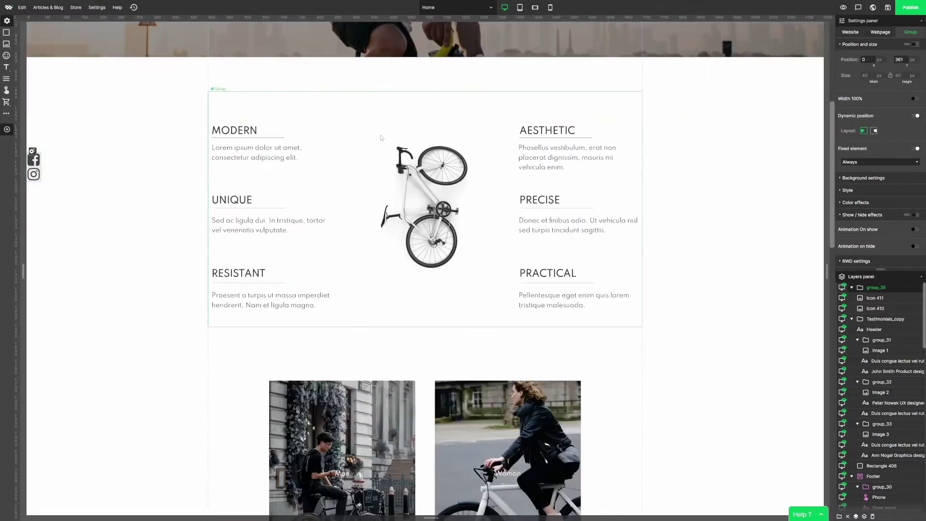
pyautogui.scroll(5, 381, 137)
pyautogui.moveTo(25, 77); pyautogui.dragTo(187, 119)
pyautogui.moveTo(169, 269); pyautogui.dragTo(22, 288)
pyautogui.click(492, 11)
# On the Mens page, switch on Ken Burns Effect for the hero watch image
pyautogui.click(436, 67)
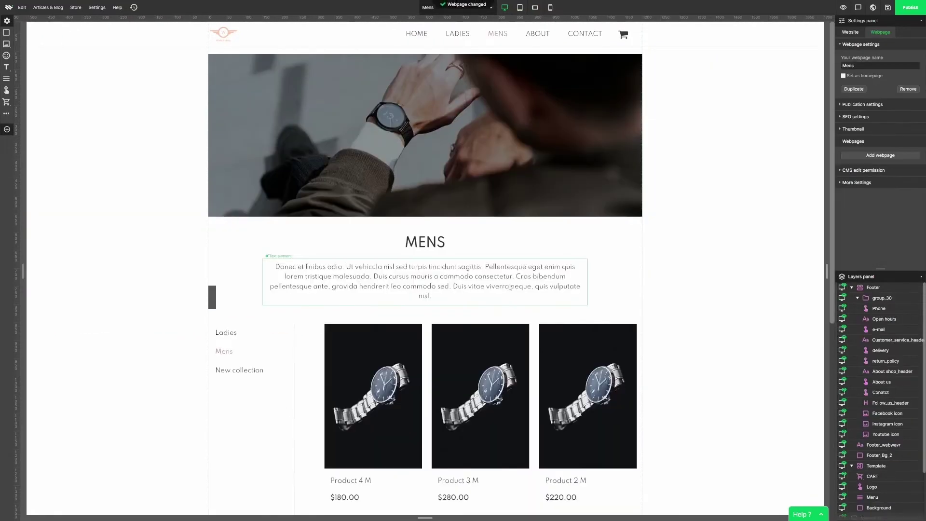
pyautogui.click(423, 148)
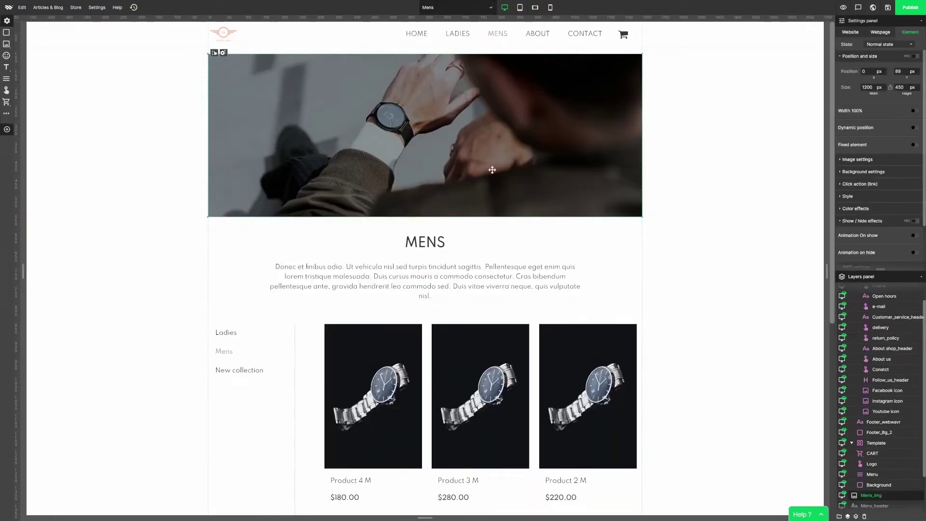
pyautogui.click(859, 159)
pyautogui.scroll(-1, 893, 227)
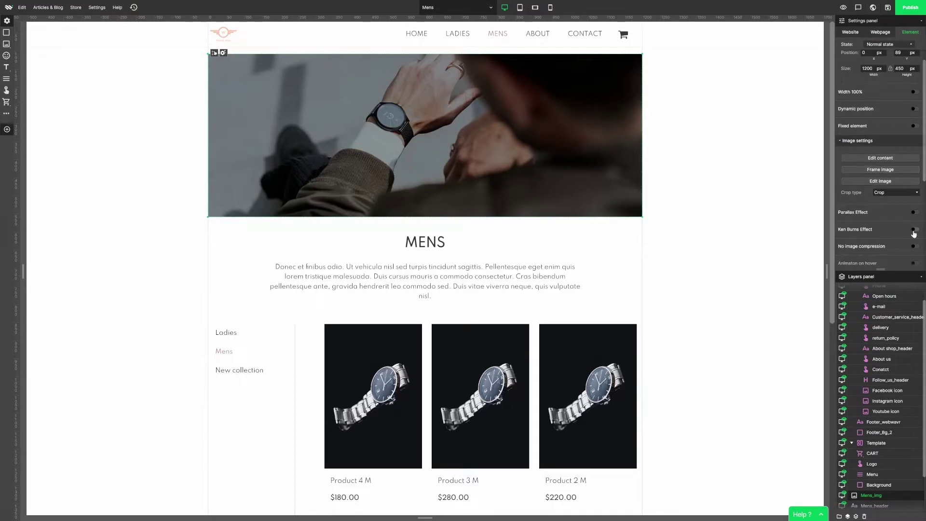
pyautogui.click(701, 261)
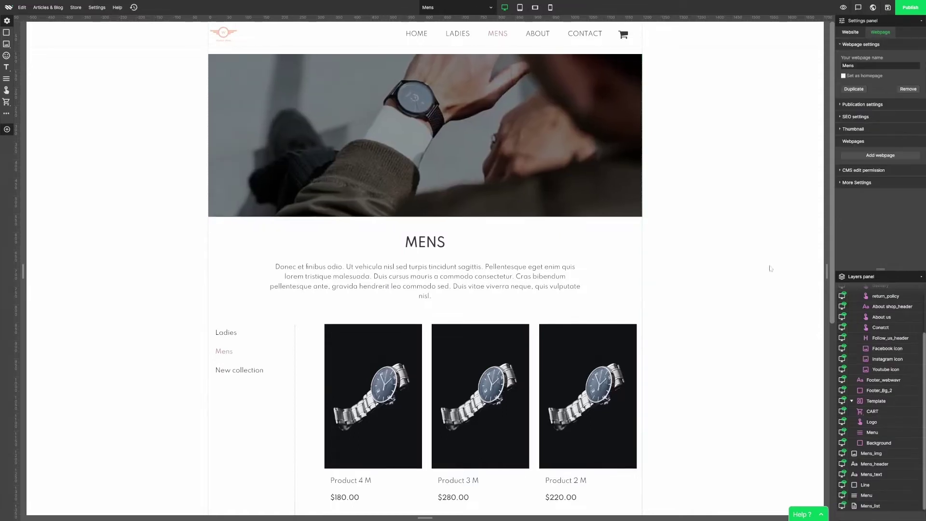
# Make the Ladies / Mens / New collection menu fixed 'On top when scrolling', 50 px from the top
pyautogui.scroll(-3, 697, 188)
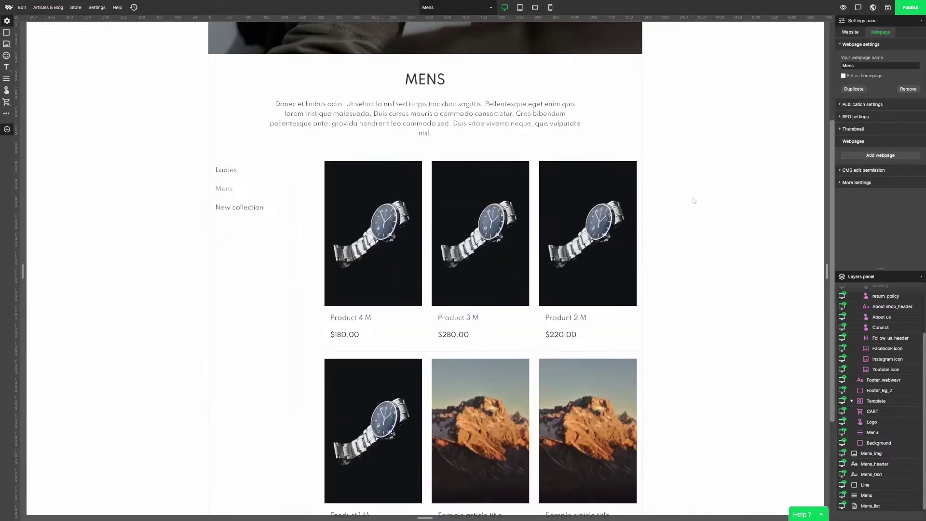
pyautogui.click(268, 172)
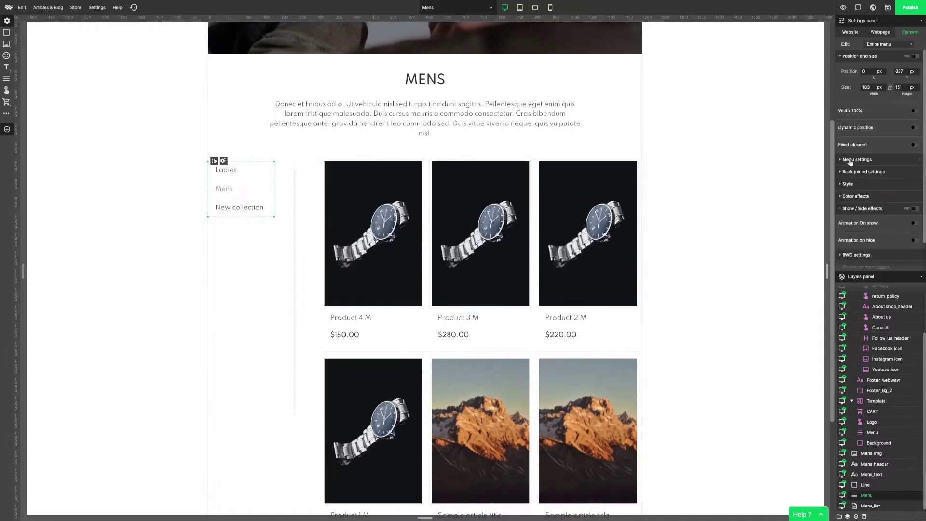
pyautogui.click(915, 145)
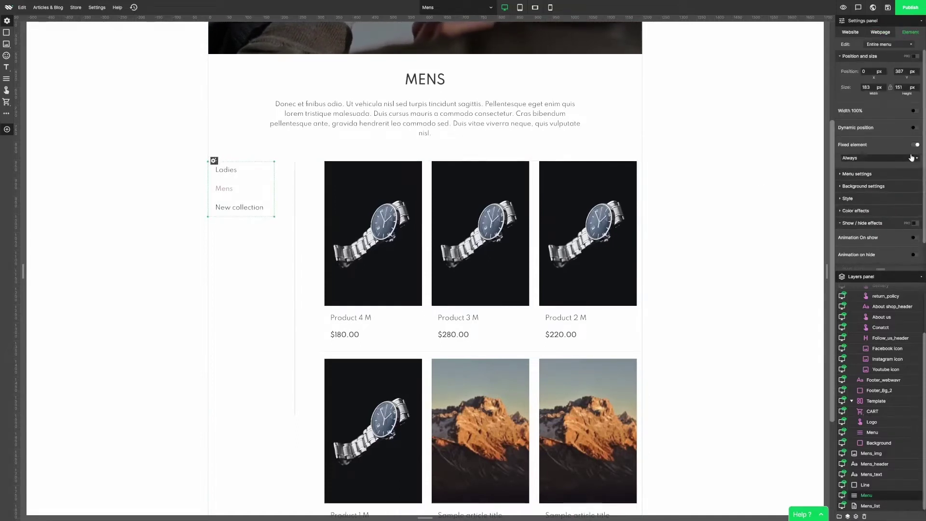
pyautogui.click(914, 158)
pyautogui.click(888, 173)
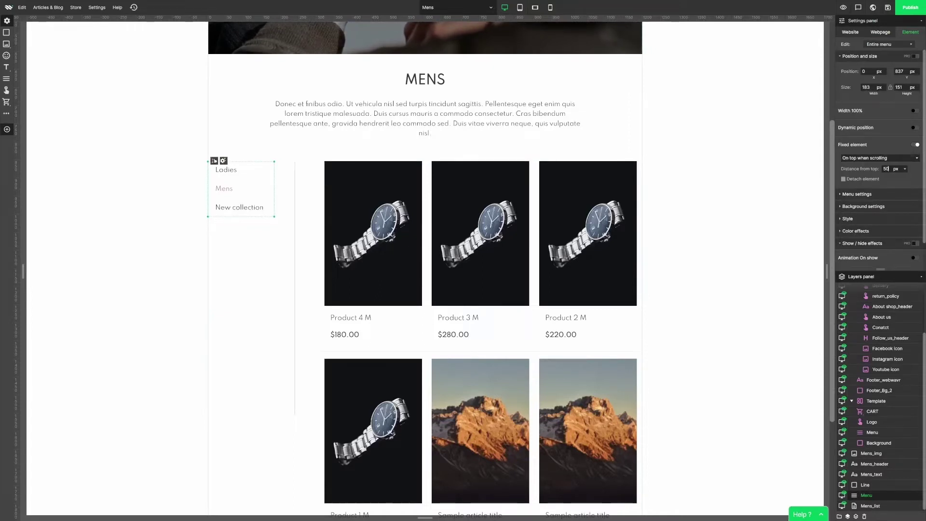
pyautogui.click(793, 173)
pyautogui.moveTo(834, 153); pyautogui.dragTo(811, 54)
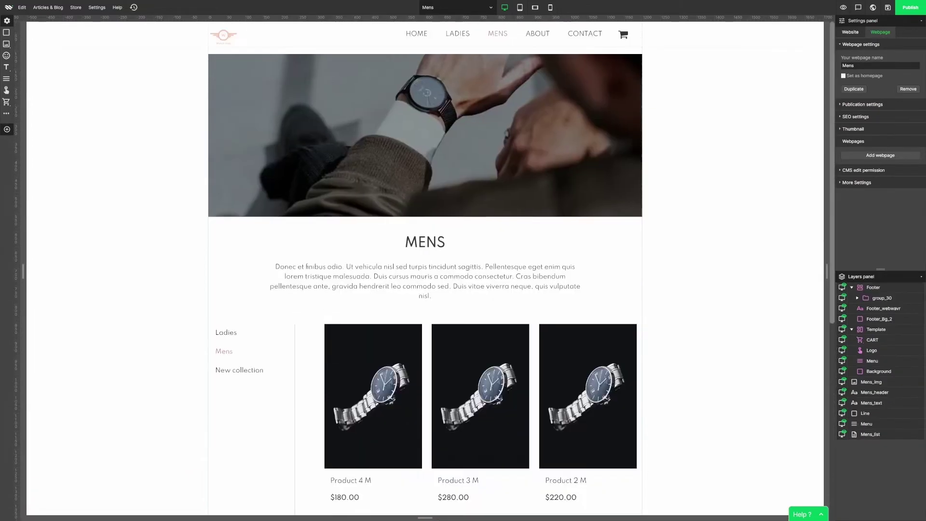
pyautogui.click(492, 12)
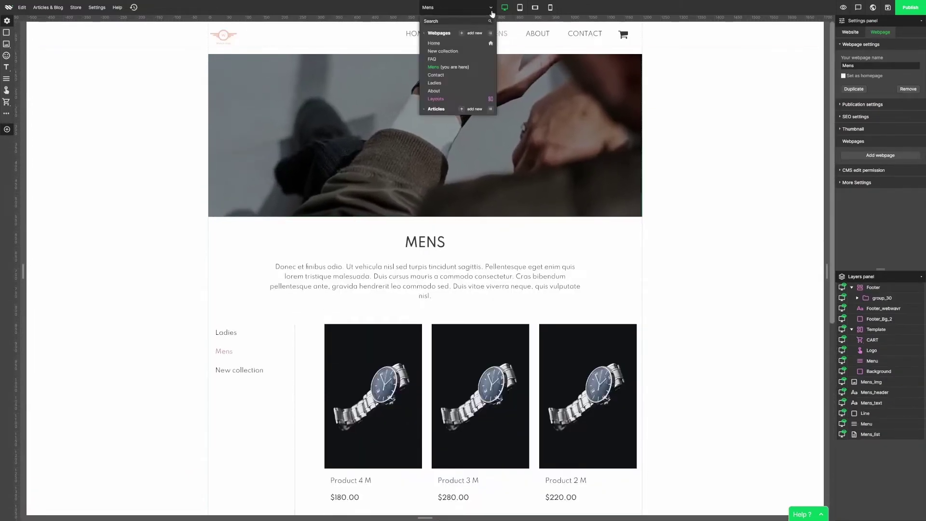
# On the Home page, make the TEMPLATE header group a fixed element
pyautogui.click(467, 45)
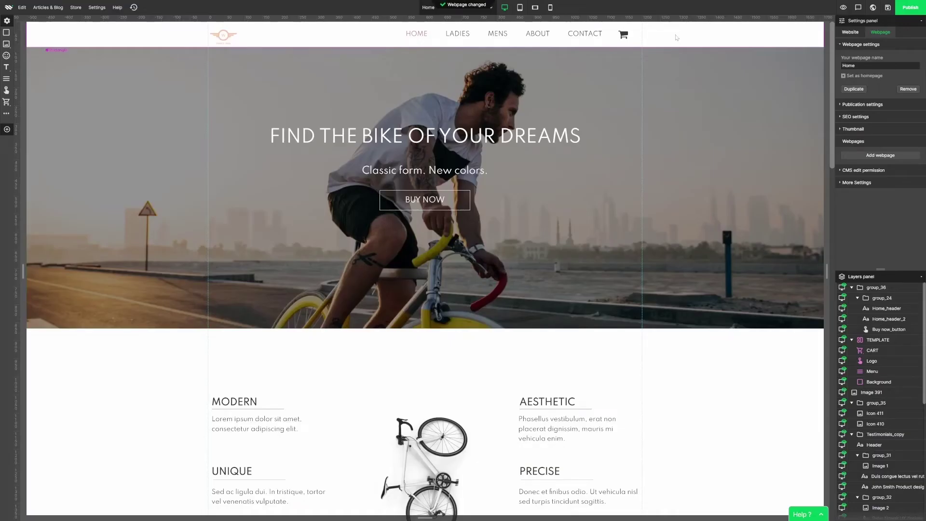
pyautogui.click(677, 37)
pyautogui.click(867, 340)
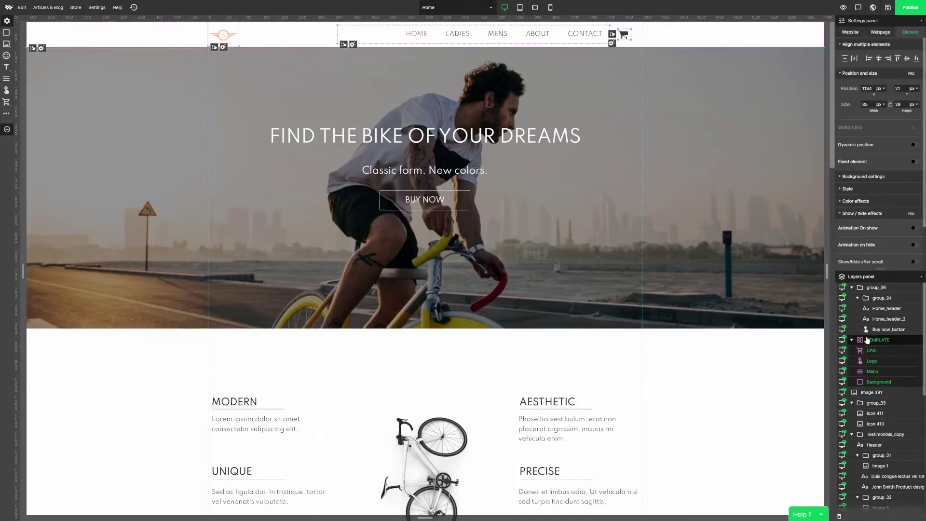
pyautogui.click(913, 161)
# Turn on the header's fly-in show and hide animations and show/hide after scroll
pyautogui.scroll(-1, 912, 191)
pyautogui.click(914, 191)
pyautogui.scroll(-2, 909, 202)
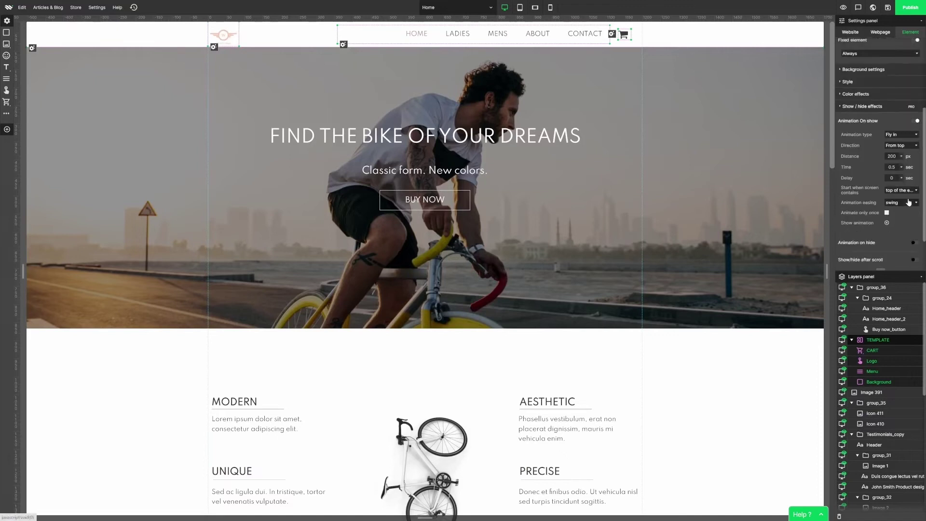
pyautogui.scroll(-1, 909, 202)
pyautogui.click(913, 192)
pyautogui.scroll(-2, 908, 198)
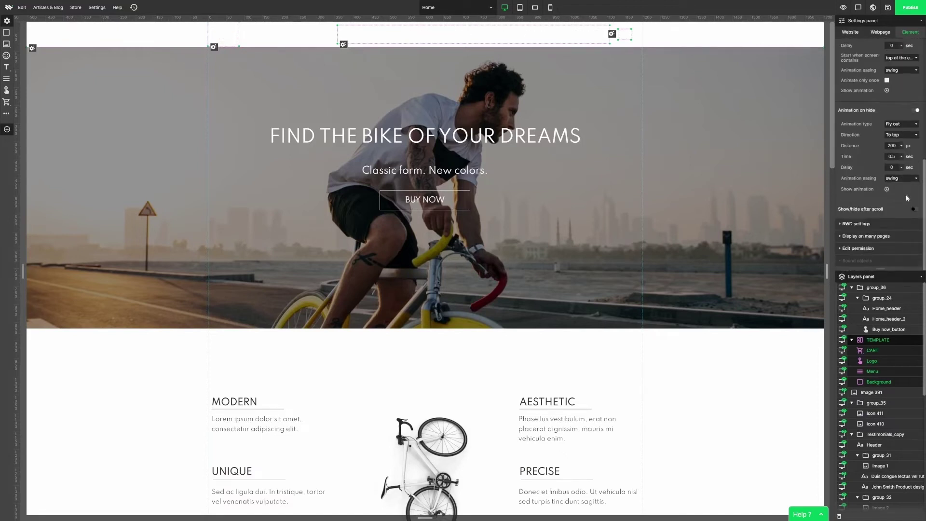
pyautogui.click(915, 210)
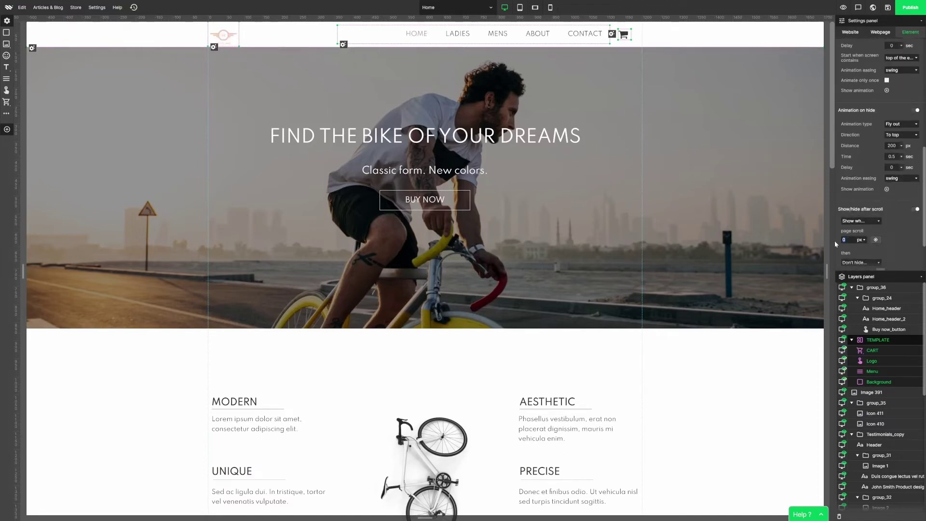
# Stretch the hero photo, Image 391, up to the very top of the page behind the header
pyautogui.click(668, 175)
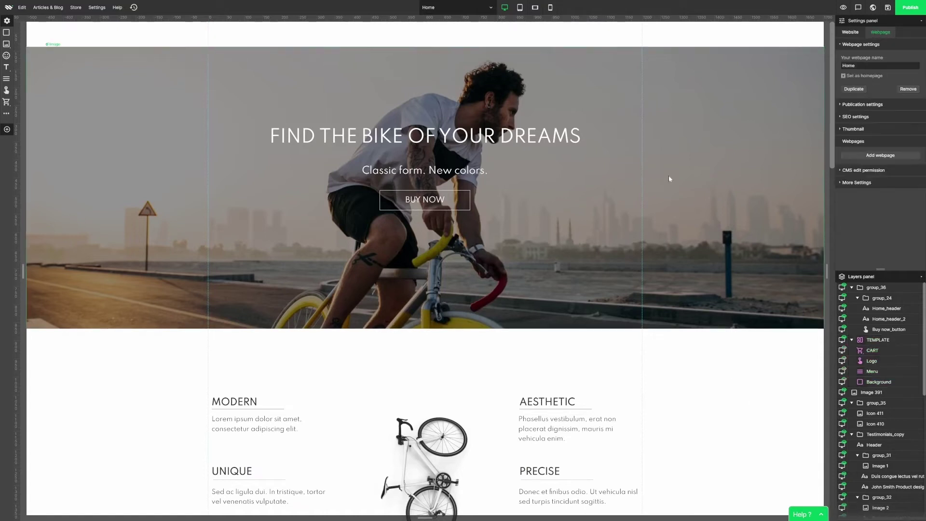
pyautogui.moveTo(613, 46); pyautogui.dragTo(615, 24)
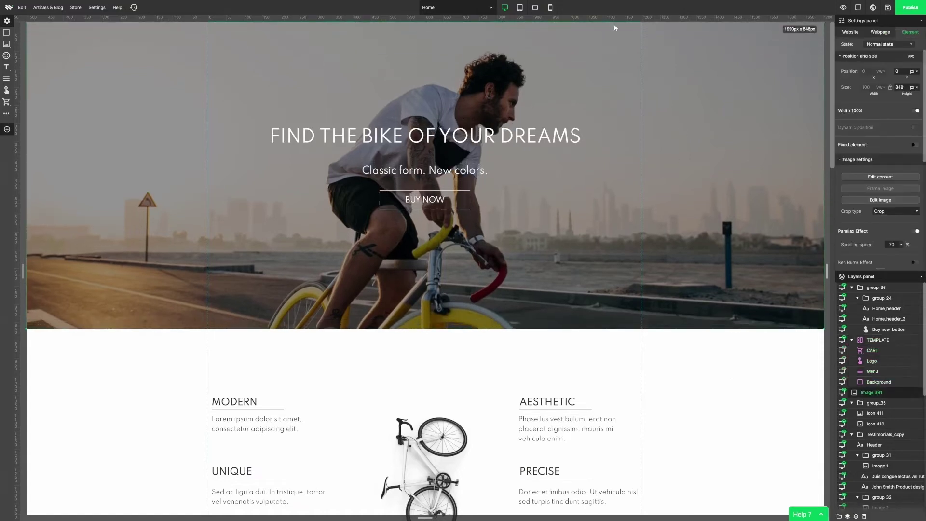
pyautogui.click(756, 376)
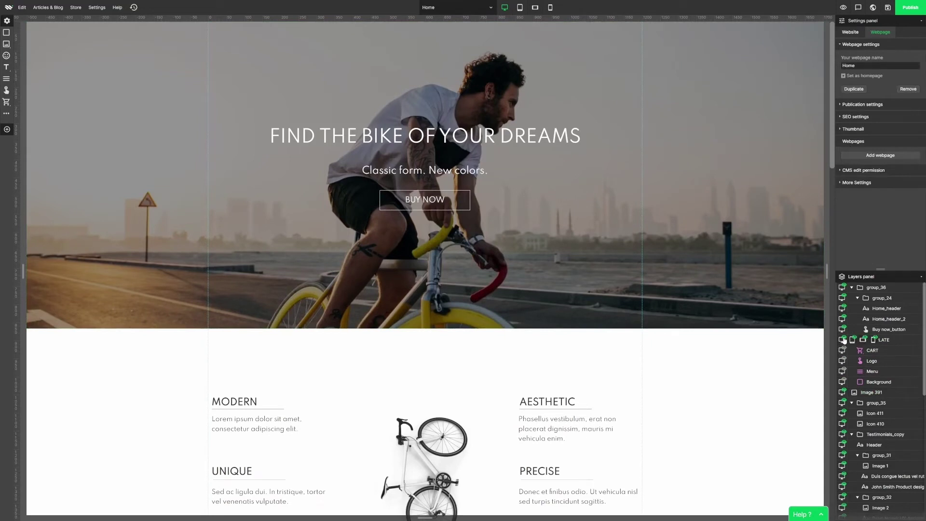
pyautogui.scroll(-7, 759, 358)
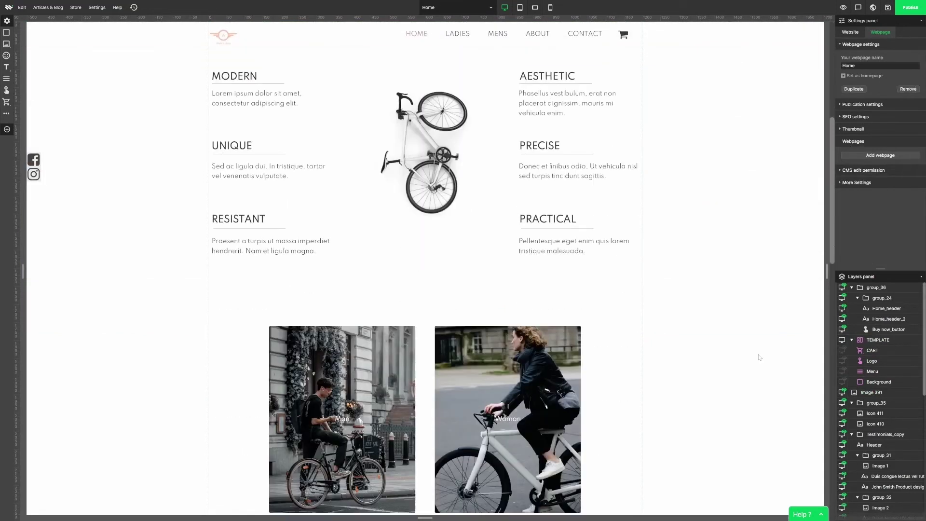
pyautogui.scroll(-10, 758, 357)
pyautogui.scroll(20, 758, 358)
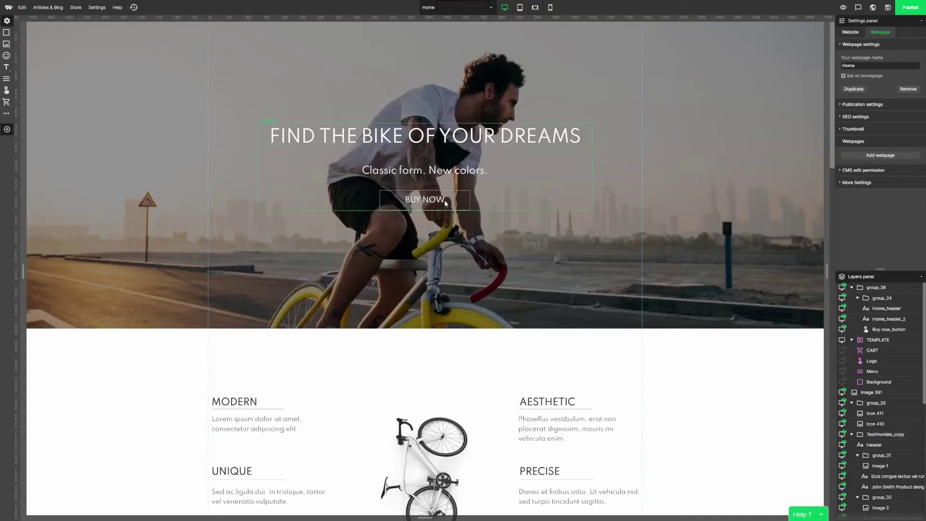
pyautogui.click(6, 33)
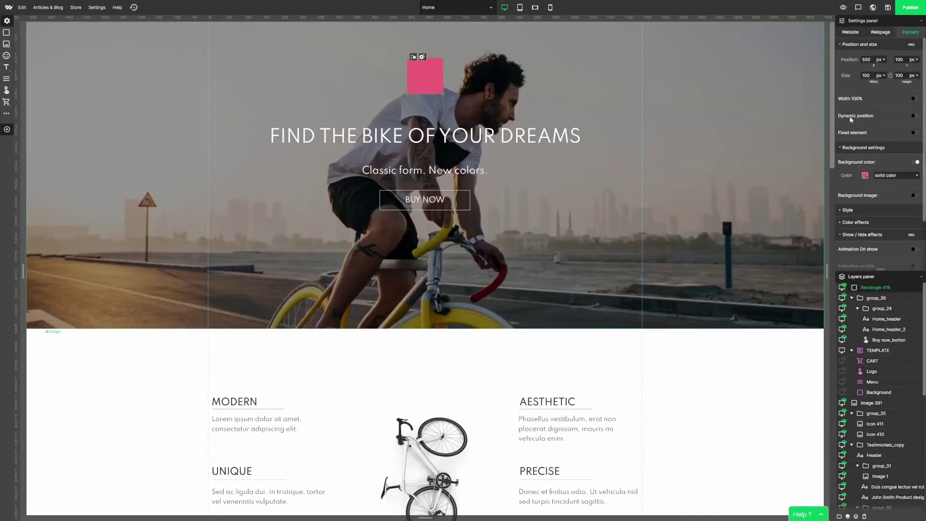
# Make the rectangle 100% wide and 100 vh tall, with a white background at alpha 93
pyautogui.click(913, 99)
pyautogui.click(916, 89)
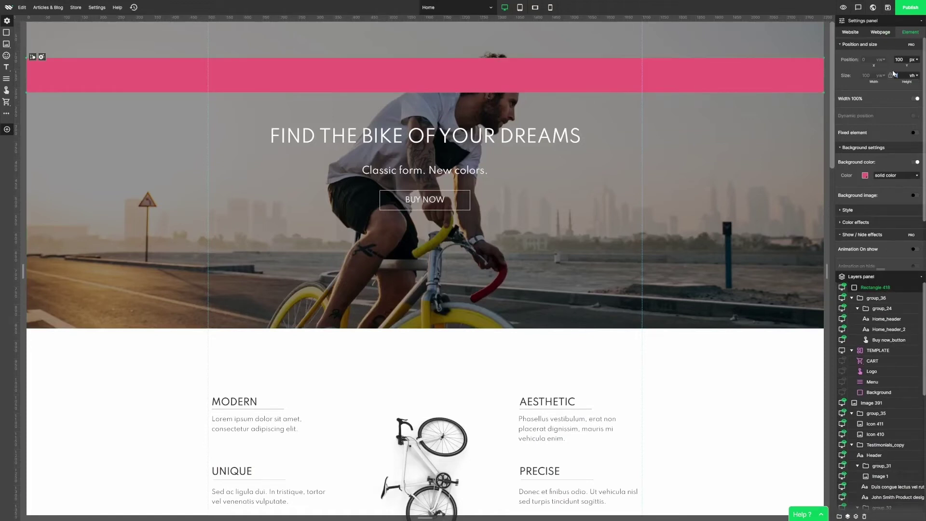
pyautogui.press('Return')
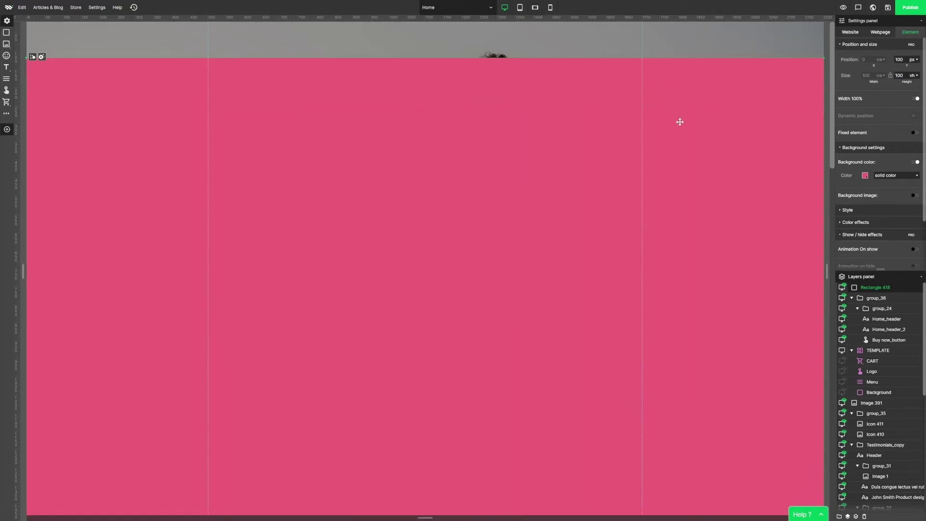
pyautogui.click(865, 175)
pyautogui.click(795, 265)
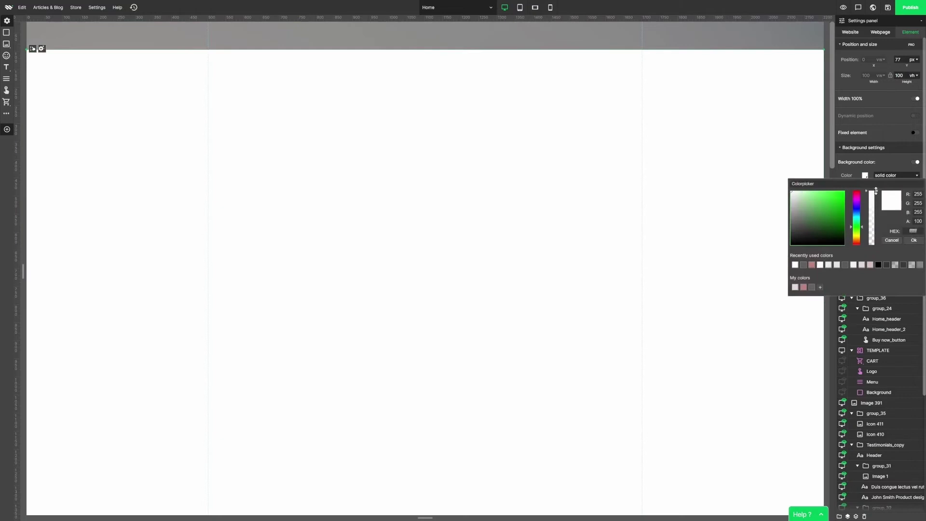
pyautogui.moveTo(876, 191); pyautogui.dragTo(877, 193)
pyautogui.click(914, 240)
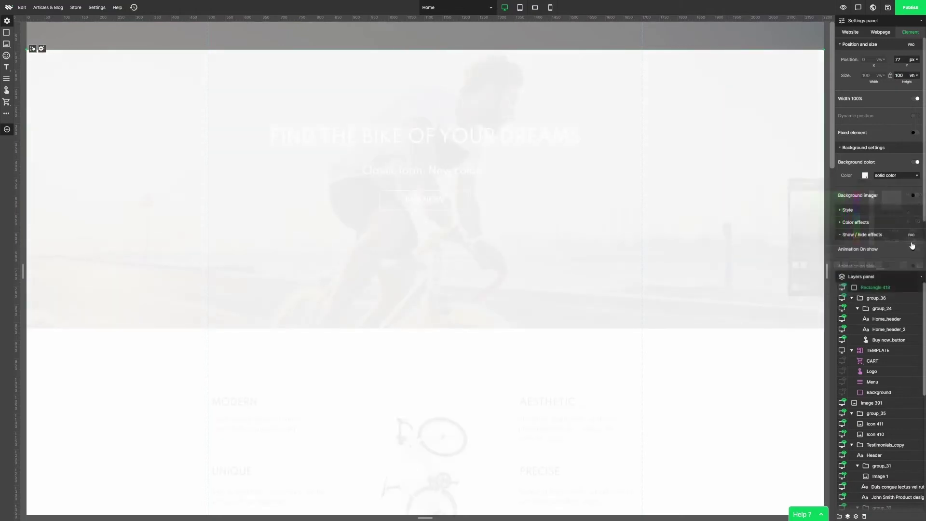
# Add a centred, enlarged 'SALE!' heading and move it lower on the overlay
pyautogui.click(7, 67)
pyautogui.doubleClick(412, 67)
pyautogui.write('SALE')
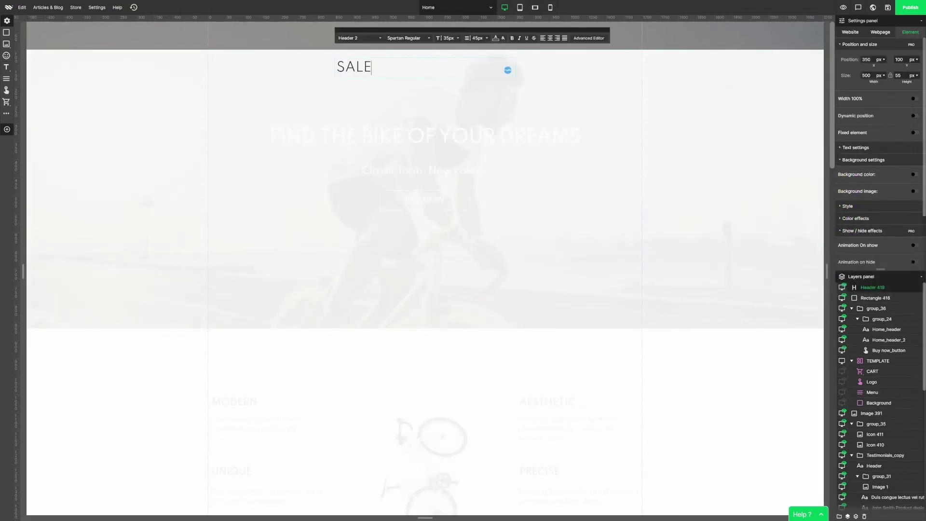
pyautogui.write('!')
pyautogui.click(550, 38)
pyautogui.click(449, 38)
pyautogui.click(446, 145)
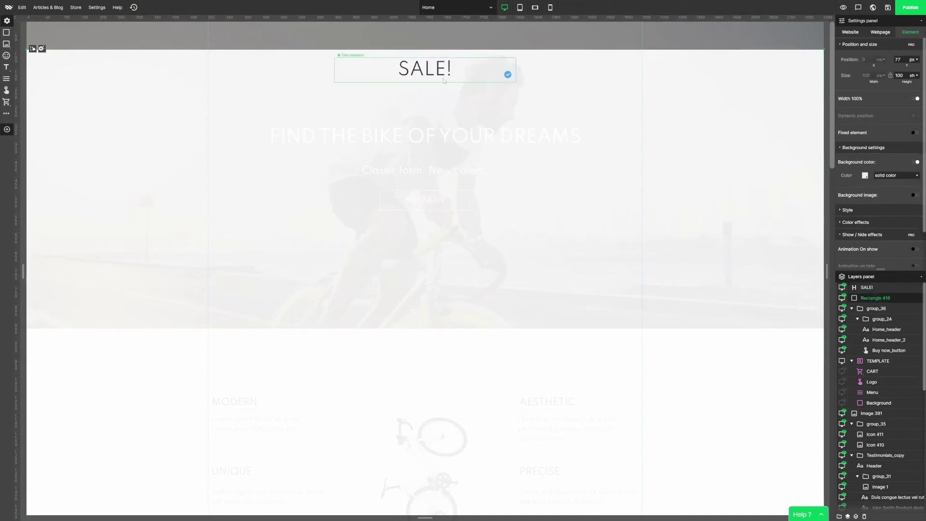
pyautogui.moveTo(440, 60); pyautogui.dragTo(440, 107)
# Place a contact form below SALE! and colour its Send button muted red
pyautogui.click(7, 113)
pyautogui.click(20, 195)
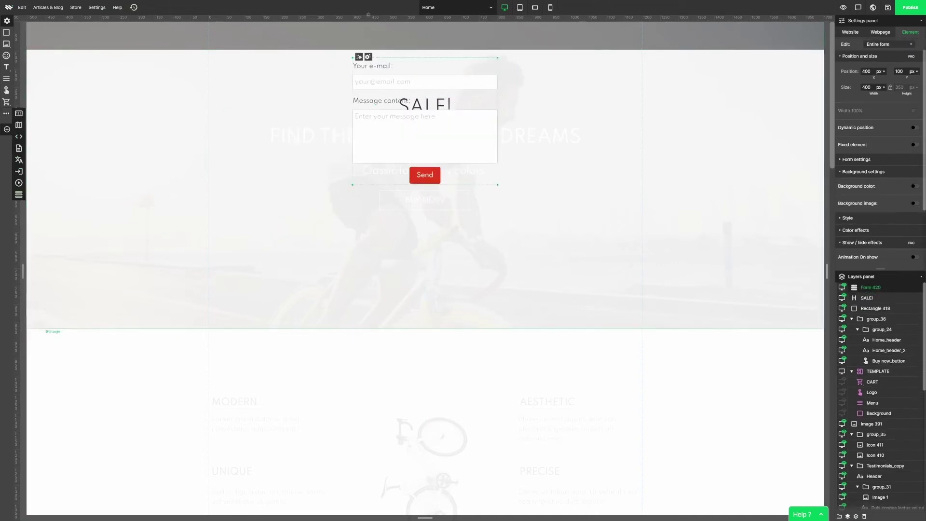
pyautogui.moveTo(404, 65); pyautogui.dragTo(404, 143)
pyautogui.click(425, 254)
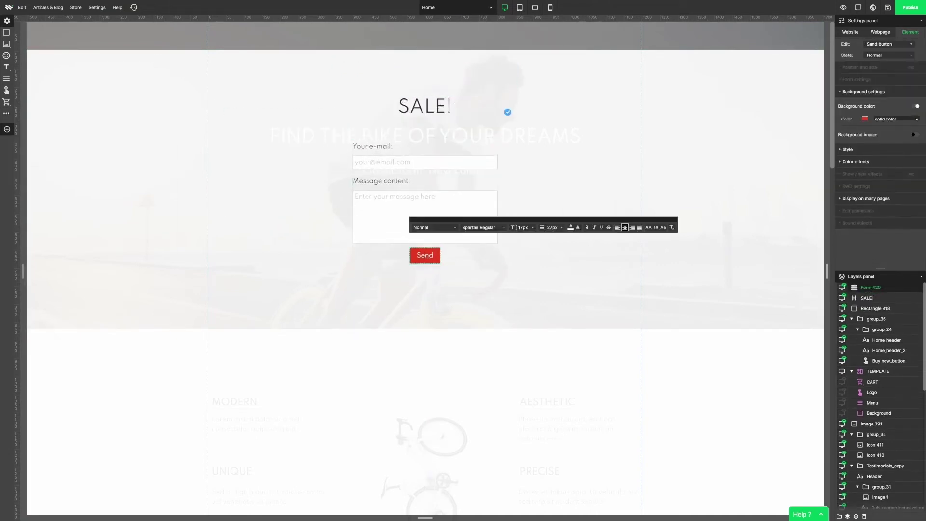
pyautogui.click(865, 119)
pyautogui.click(816, 212)
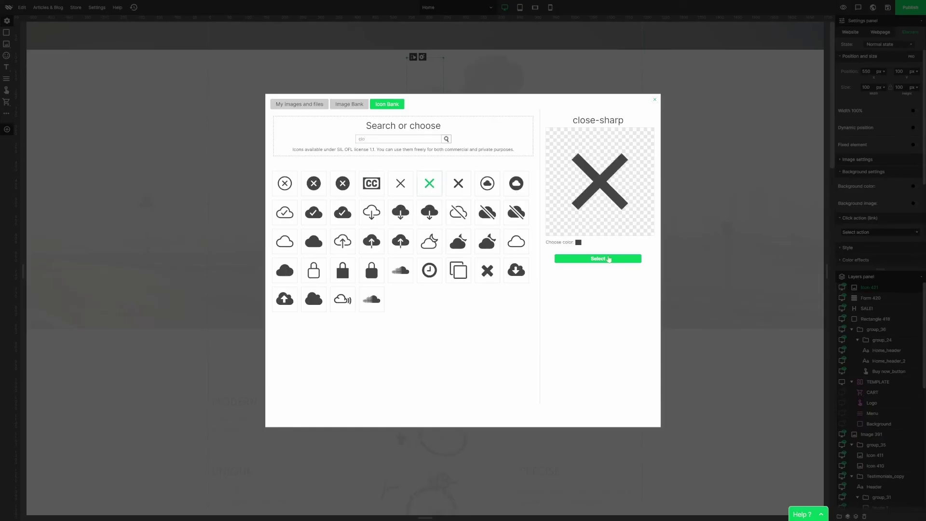
# Put the X icon at the pop-up's top right and group it with the rectangle, heading and form
pyautogui.click(609, 259)
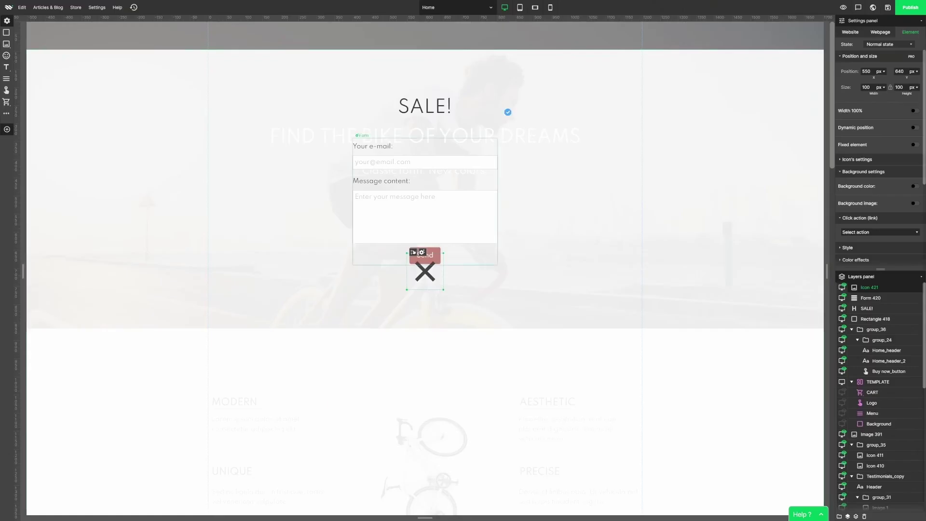
pyautogui.moveTo(425, 275); pyautogui.dragTo(611, 89)
pyautogui.click(739, 172)
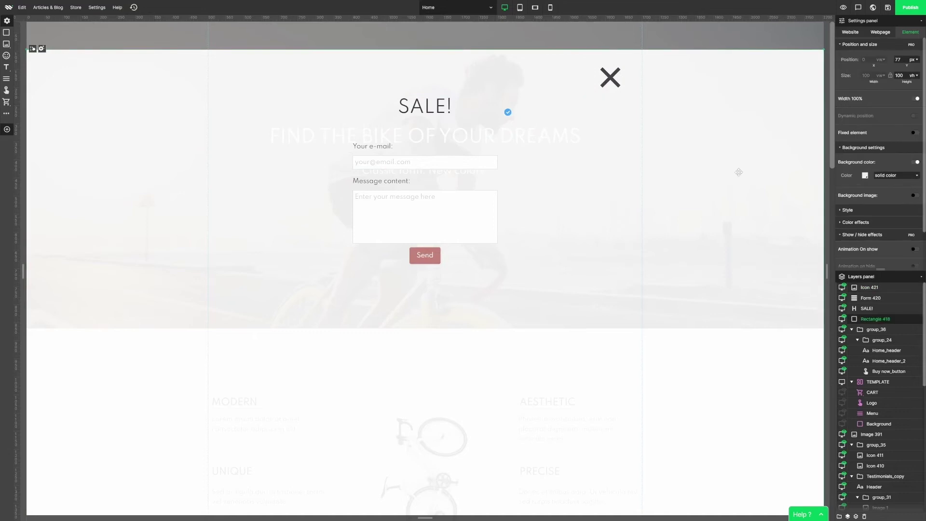
pyautogui.keyDown('shift'); pyautogui.click(857, 299); pyautogui.keyUp('shift')
pyautogui.keyDown('shift'); pyautogui.click(869, 288); pyautogui.keyUp('shift')
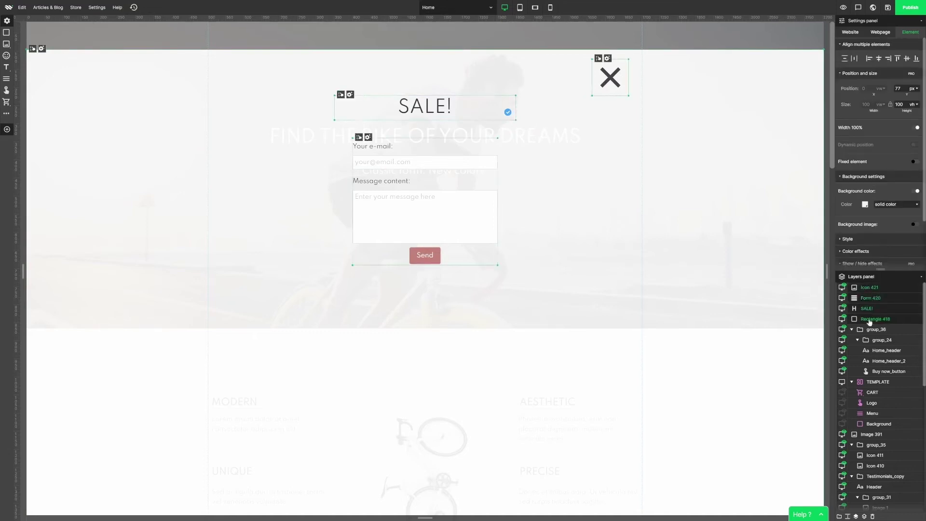
pyautogui.click(838, 516)
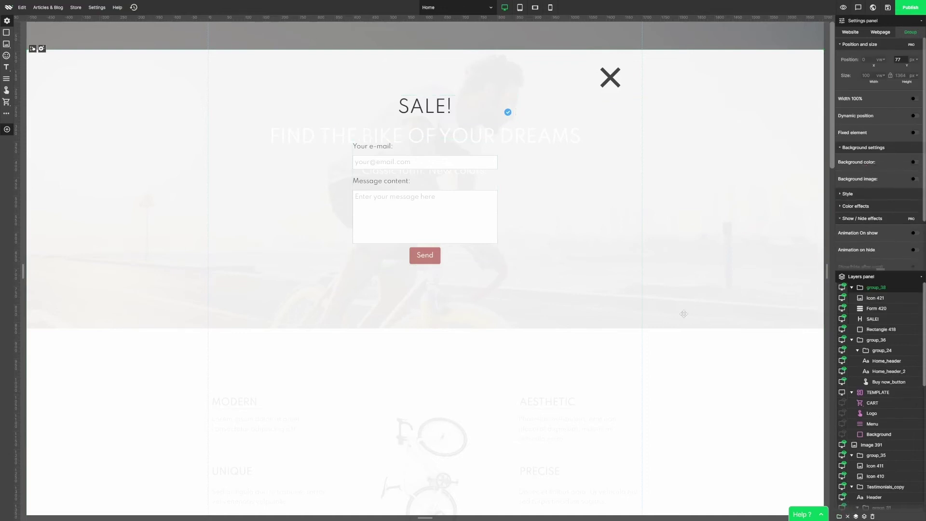
# Set the X icon's click action to Show or hide objects, hiding group_38
pyautogui.click(611, 77)
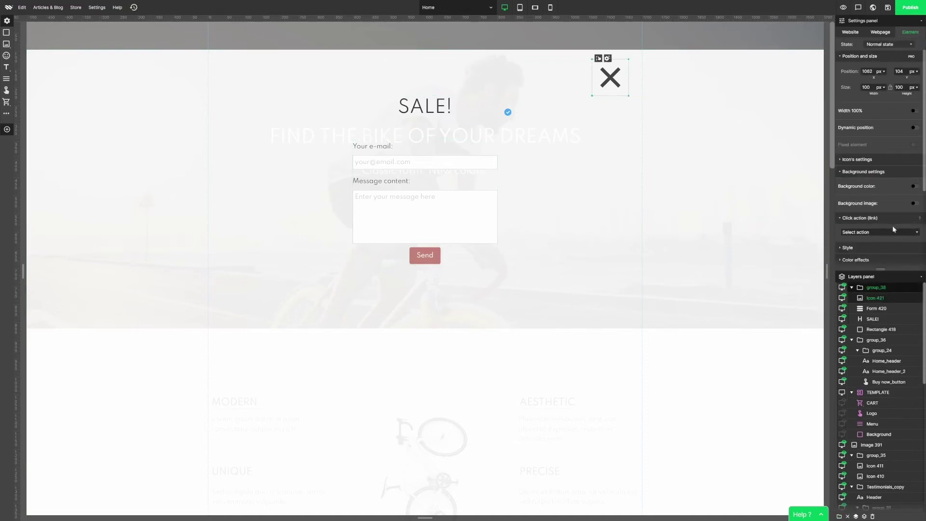
pyautogui.click(910, 234)
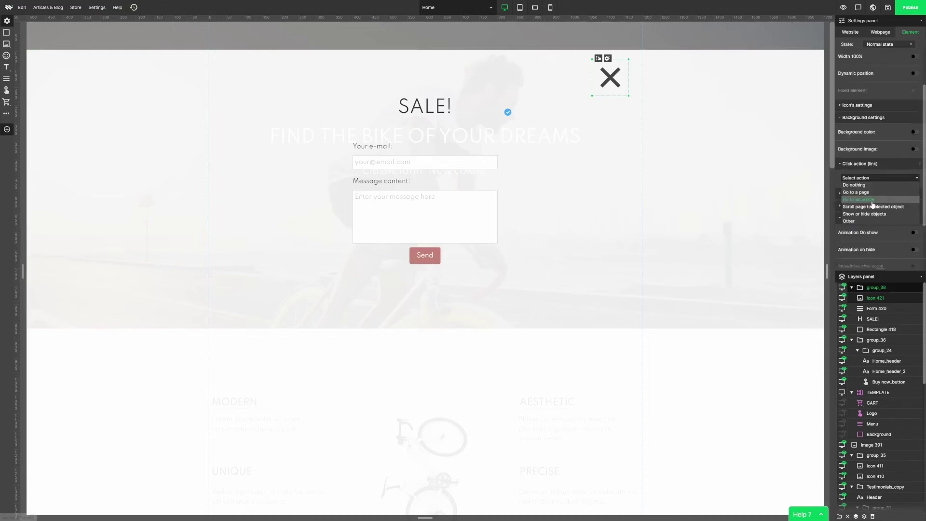
pyautogui.click(880, 213)
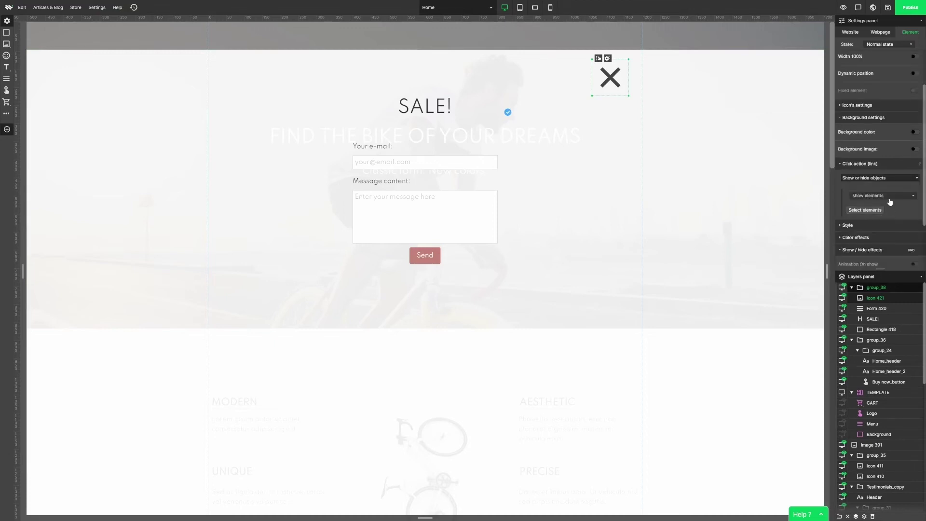
pyautogui.click(890, 198)
pyautogui.click(890, 208)
pyautogui.click(875, 211)
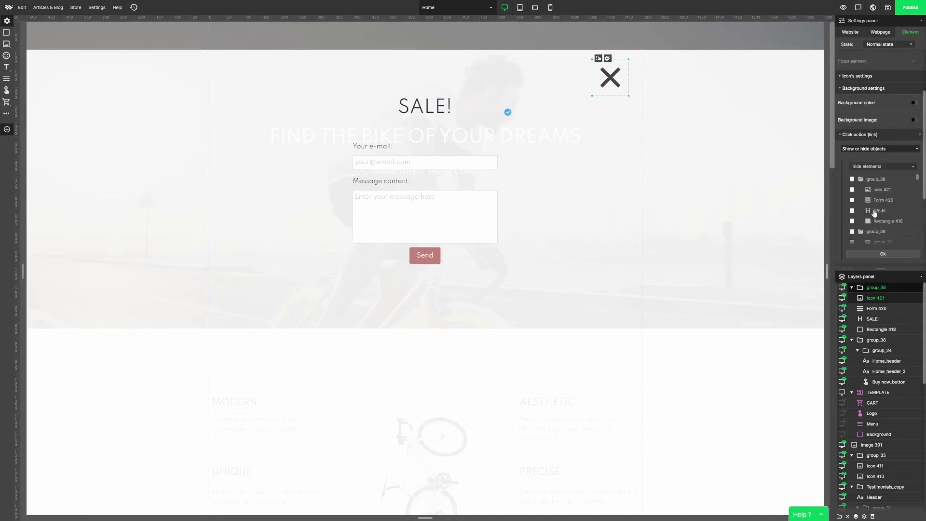
pyautogui.click(852, 180)
pyautogui.click(883, 254)
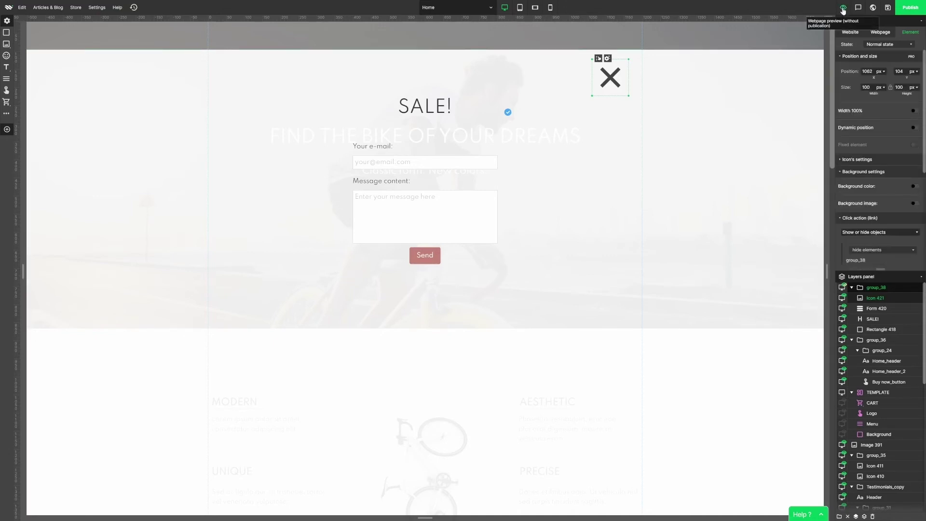
pyautogui.click(843, 7)
# After closing the pop-up in preview, set group_38 to be Hidden by default
pyautogui.click(644, 72)
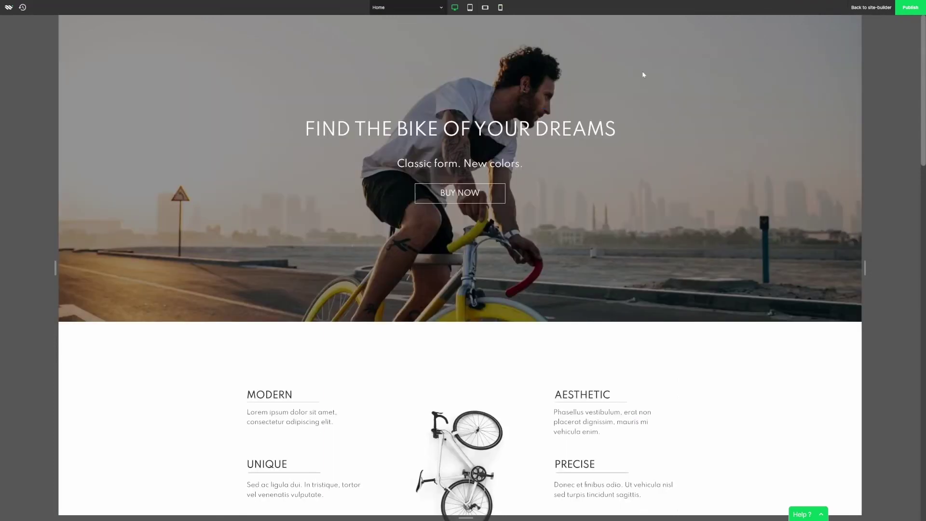
pyautogui.click(872, 7)
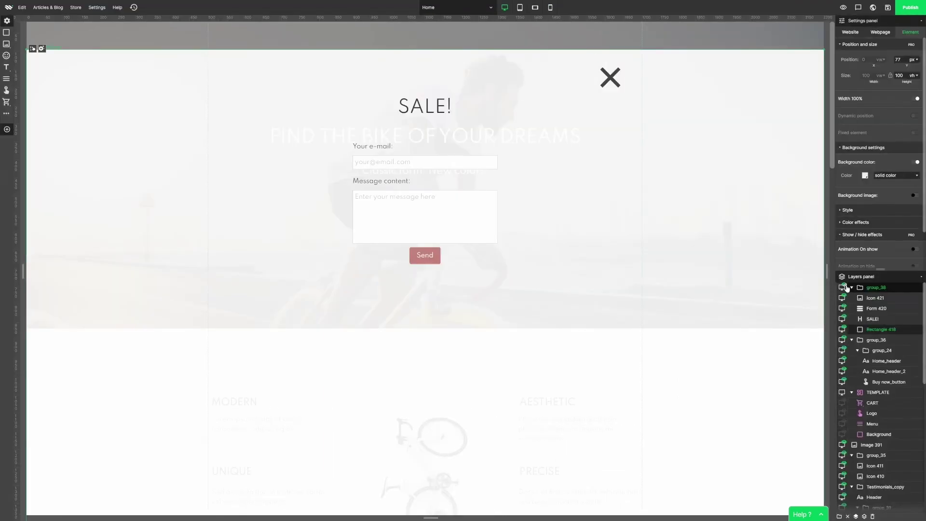
pyautogui.click(847, 287)
pyautogui.click(578, 281)
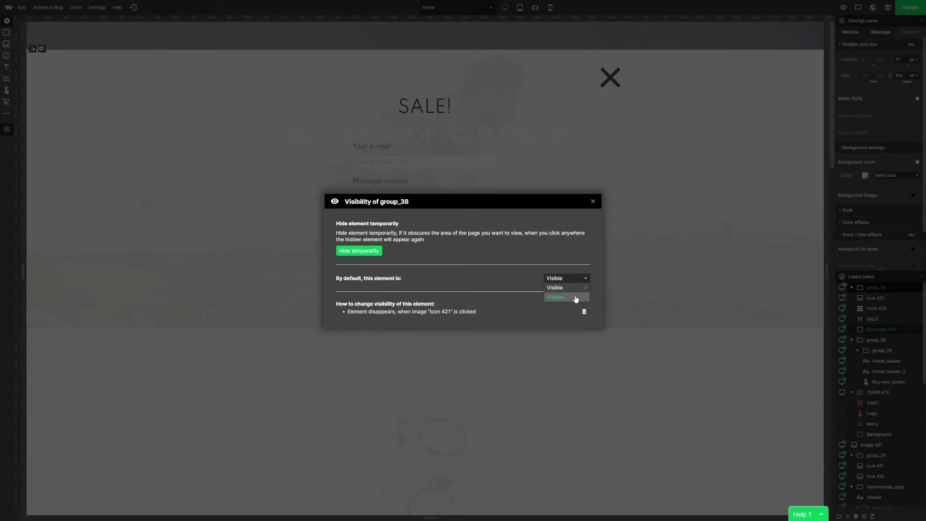
pyautogui.click(576, 297)
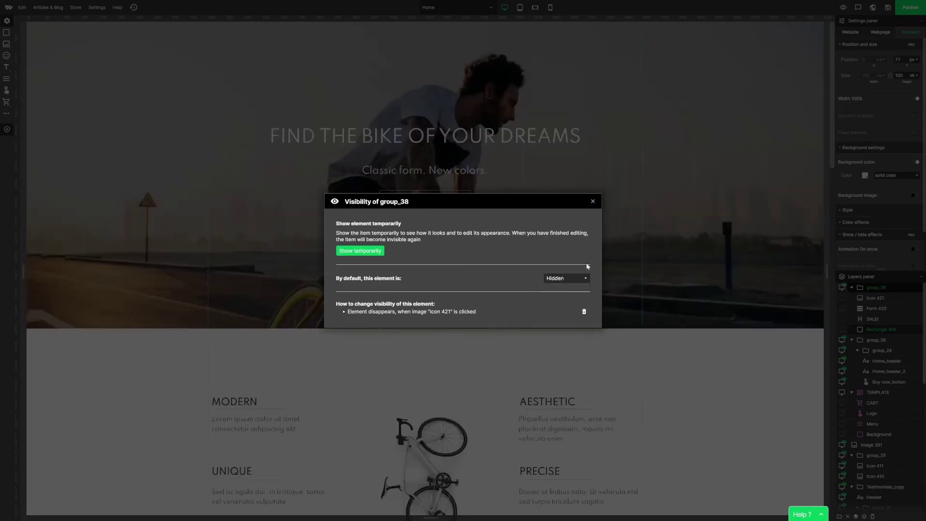
pyautogui.click(593, 201)
pyautogui.click(425, 200)
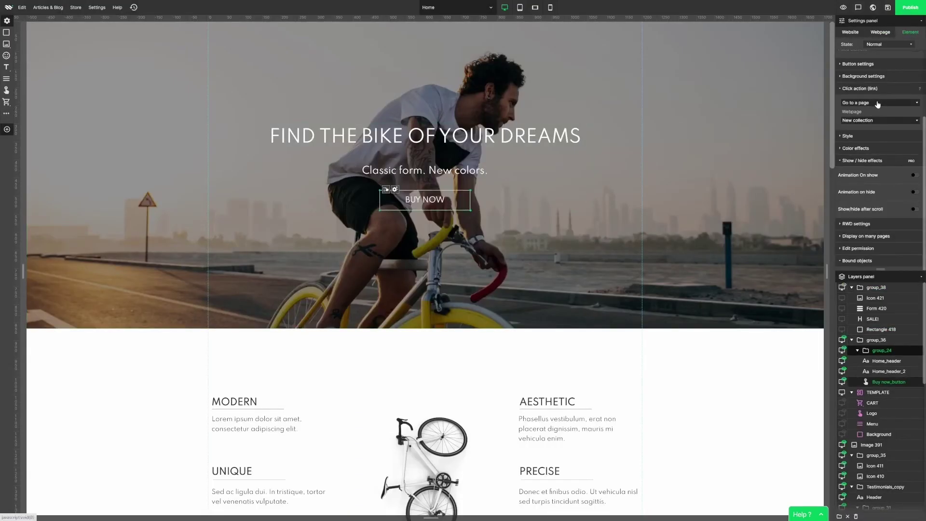
# Set BUY NOW's click action to show group_38
pyautogui.click(879, 103)
pyautogui.click(892, 126)
pyautogui.click(894, 121)
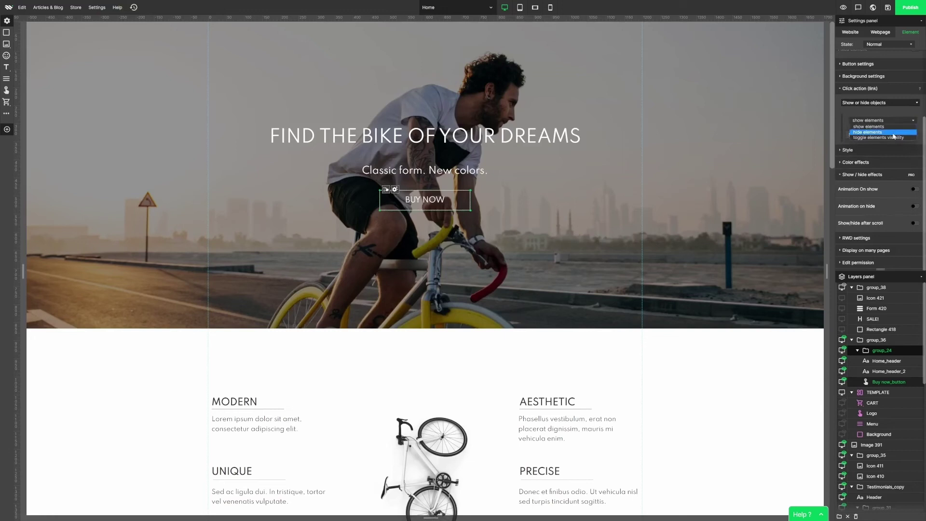
pyautogui.click(893, 127)
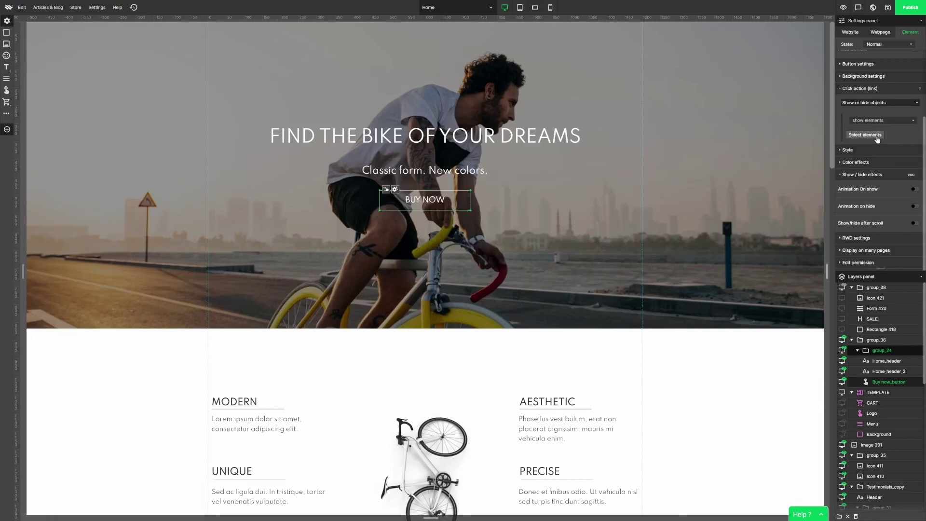
pyautogui.click(893, 208)
# Test in preview that BUY NOW opens the SALE! pop-up and the X closes it
pyautogui.click(844, 7)
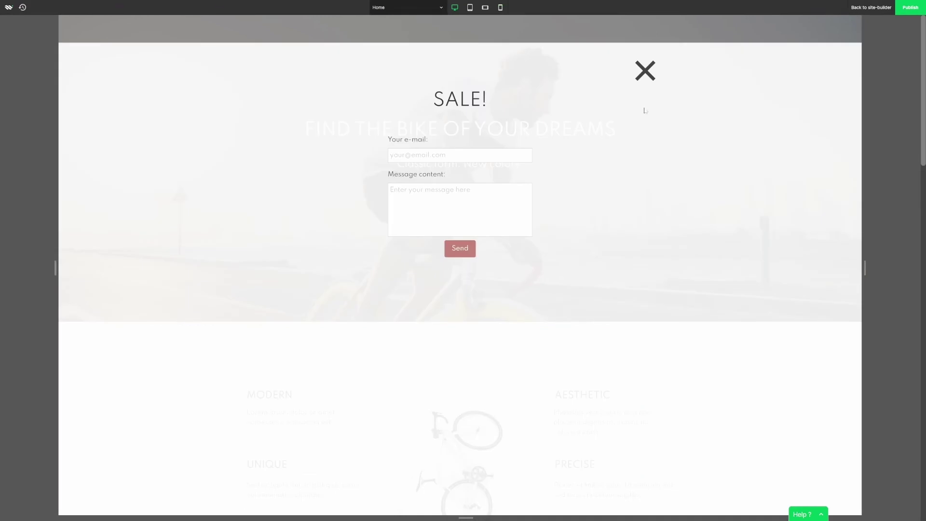
pyautogui.click(646, 71)
pyautogui.click(483, 194)
pyautogui.click(646, 71)
pyautogui.click(869, 7)
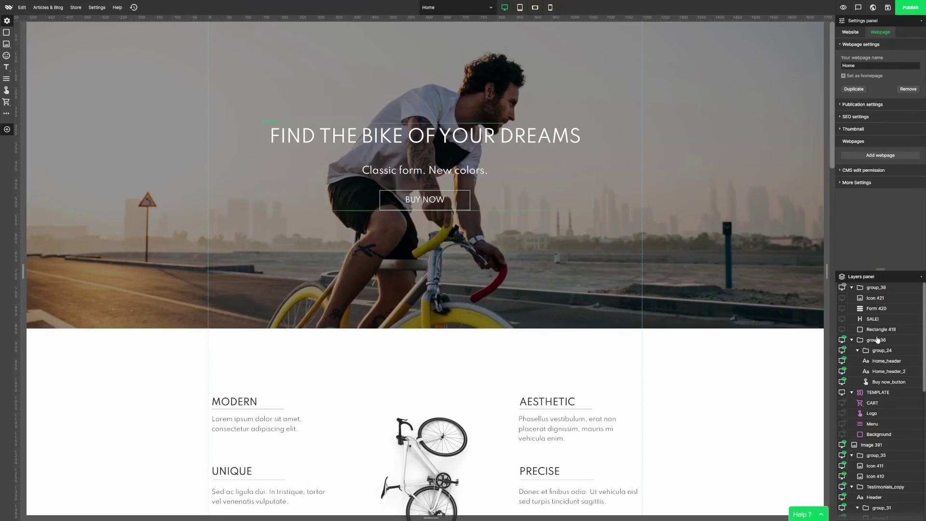
# Give group_38 a Reveal-from-top show animation and a Hide-to-top hide animation, 0.5 sec each
pyautogui.click(877, 288)
pyautogui.click(913, 201)
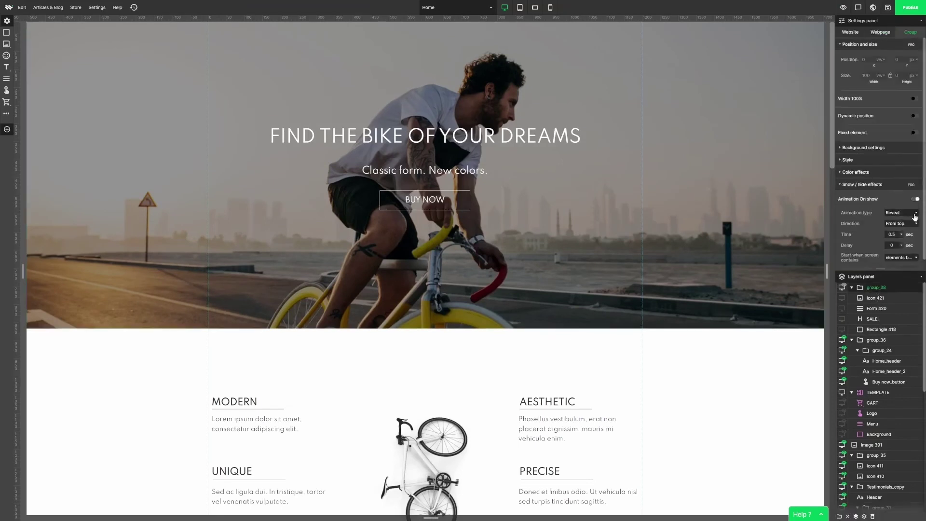
pyautogui.click(918, 215)
pyautogui.scroll(-3, 878, 208)
pyautogui.click(913, 204)
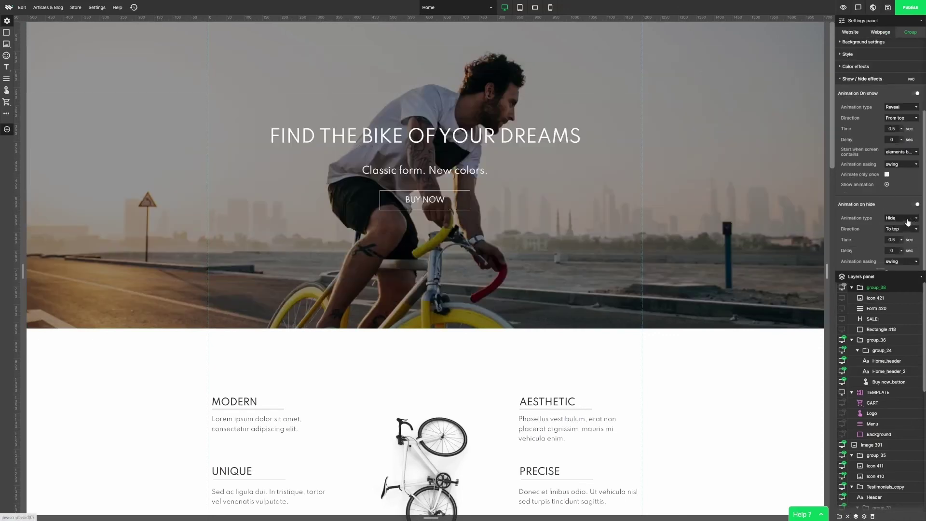
pyautogui.click(900, 218)
pyautogui.click(896, 255)
pyautogui.click(843, 7)
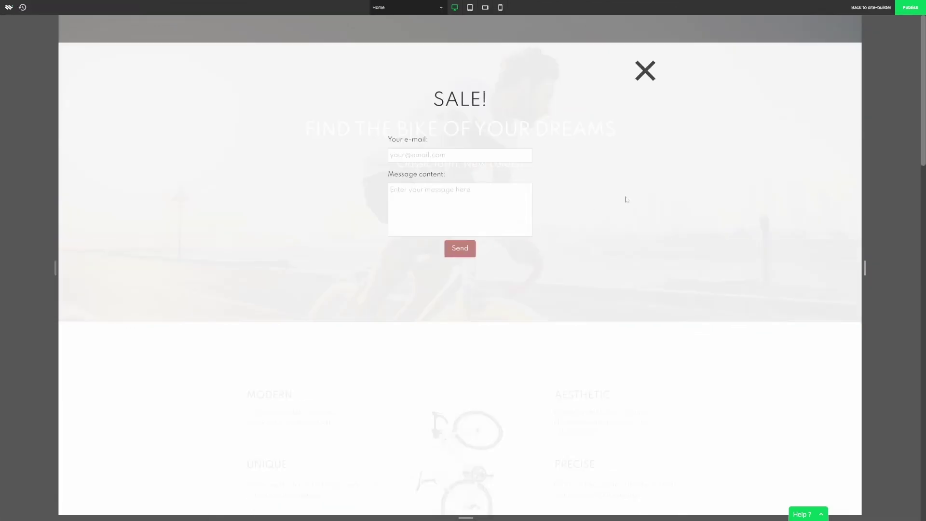
# Close the SALE! pop-up in the preview and scroll down the home page
pyautogui.click(641, 77)
pyautogui.scroll(-7, 702, 215)
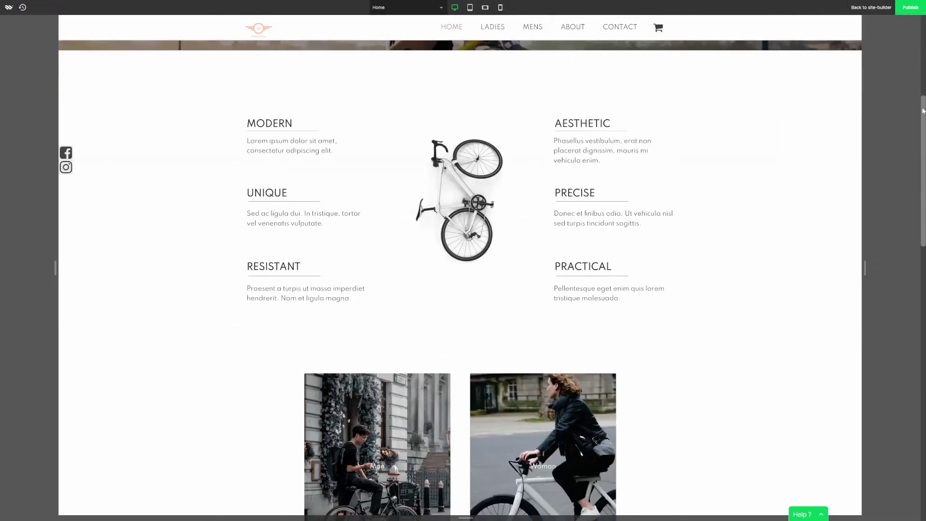
pyautogui.moveTo(923, 150); pyautogui.dragTo(895, 165)
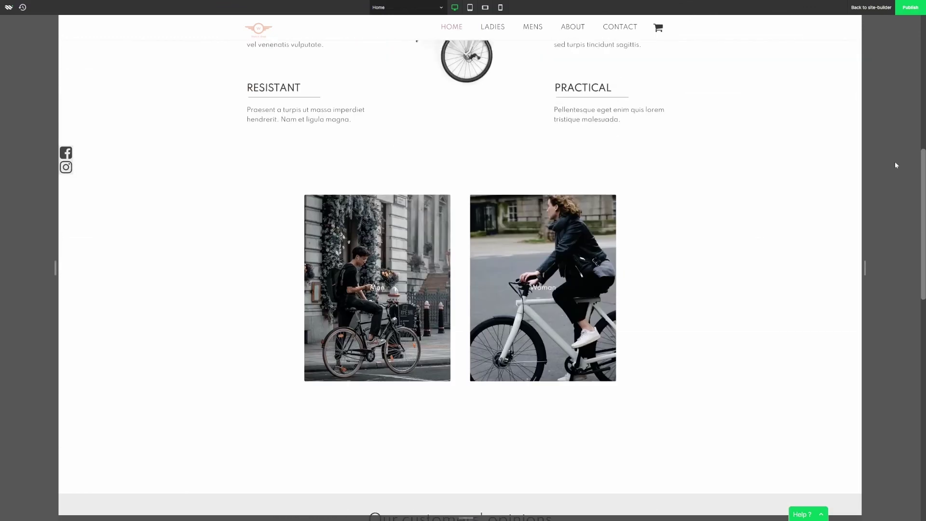